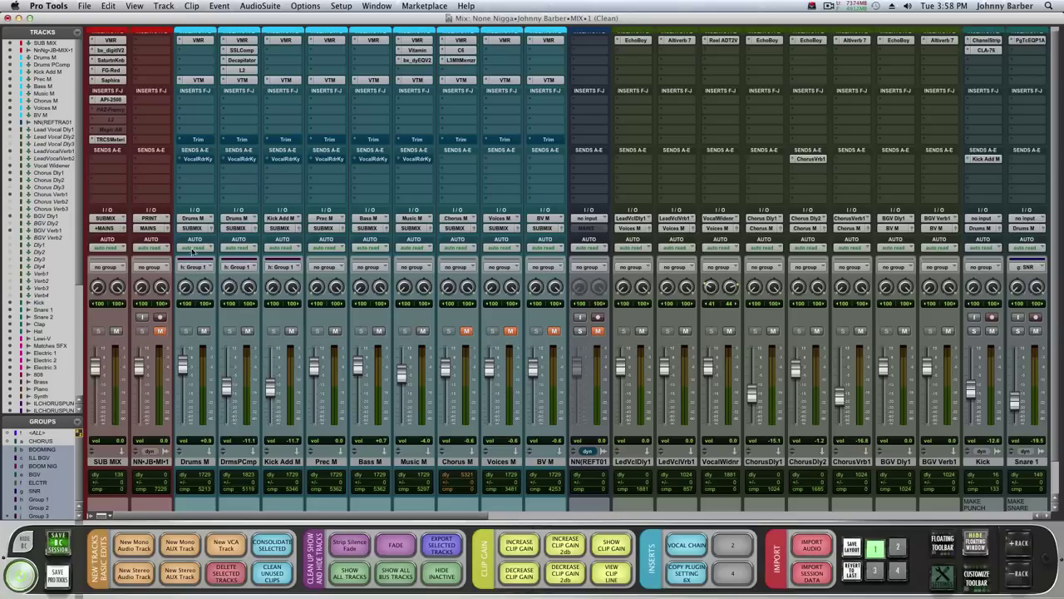
- Open T-RackS CS Metering on SUB MIX, stop playback, and set the analyzer tilt to 0dB
click(112, 141)
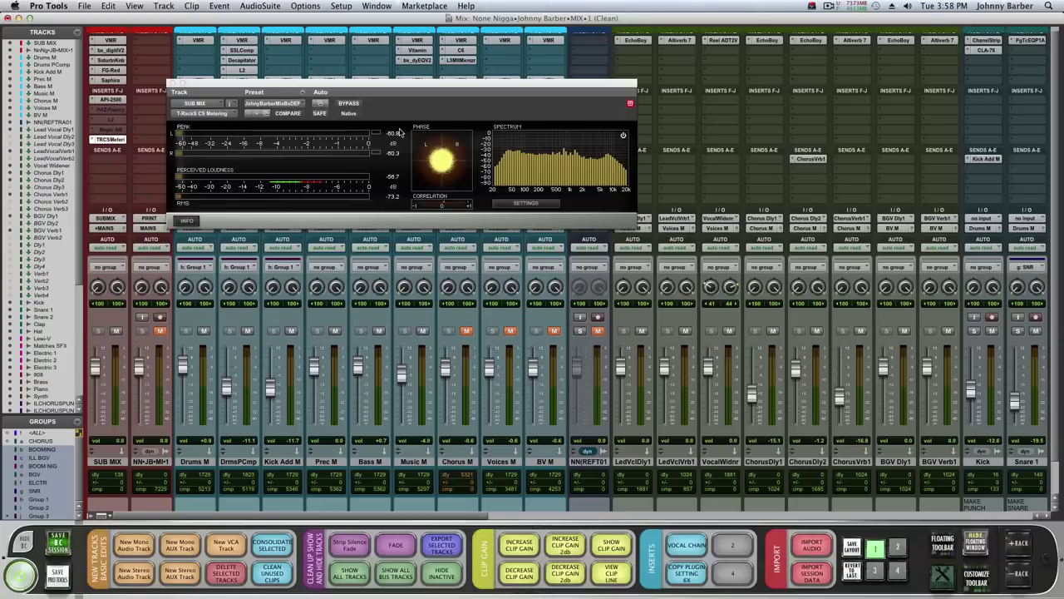
click(572, 154)
key(space)
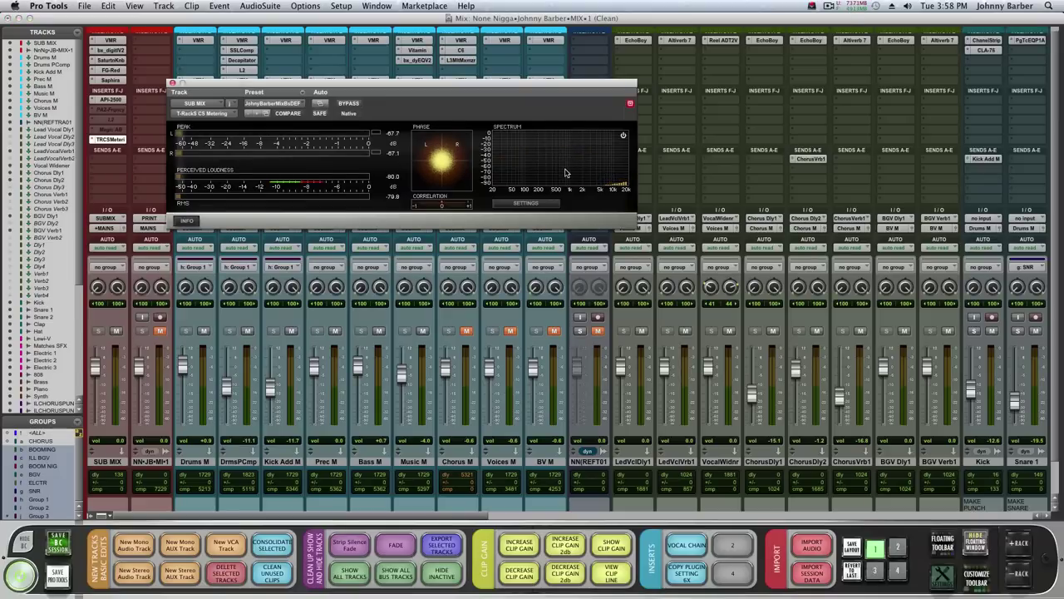
click(524, 202)
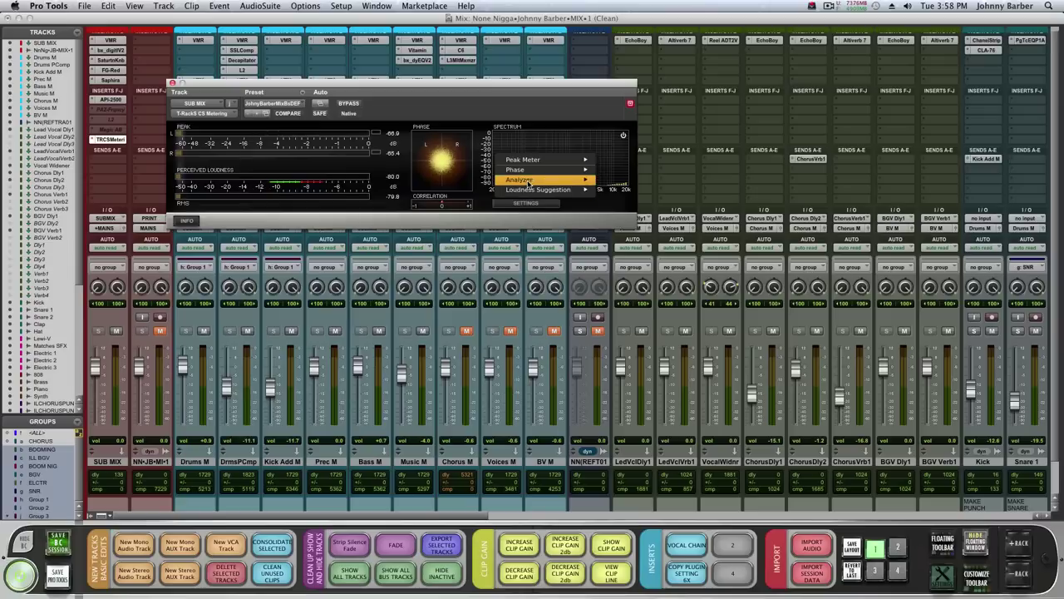
mouse_move(528, 182)
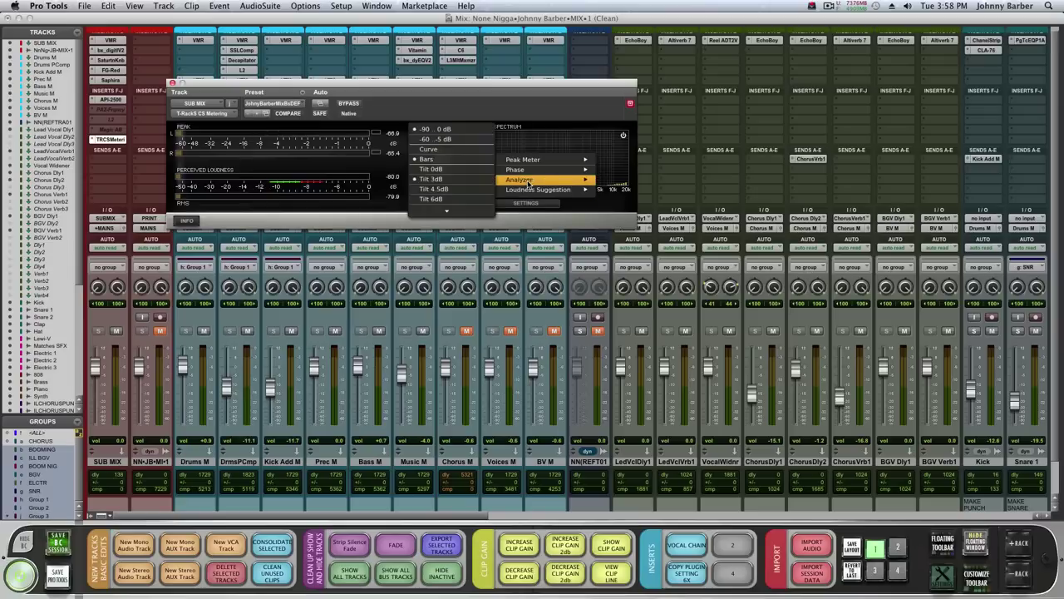
click(459, 170)
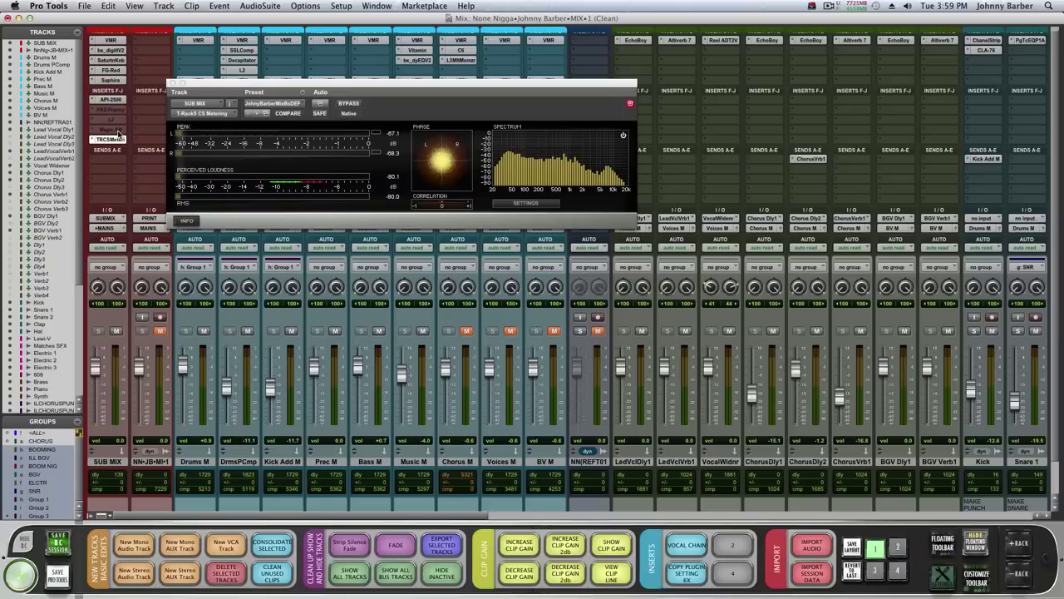
- Insert the Magic AB plug-in in an empty SUB MIX insert slot
click(117, 130)
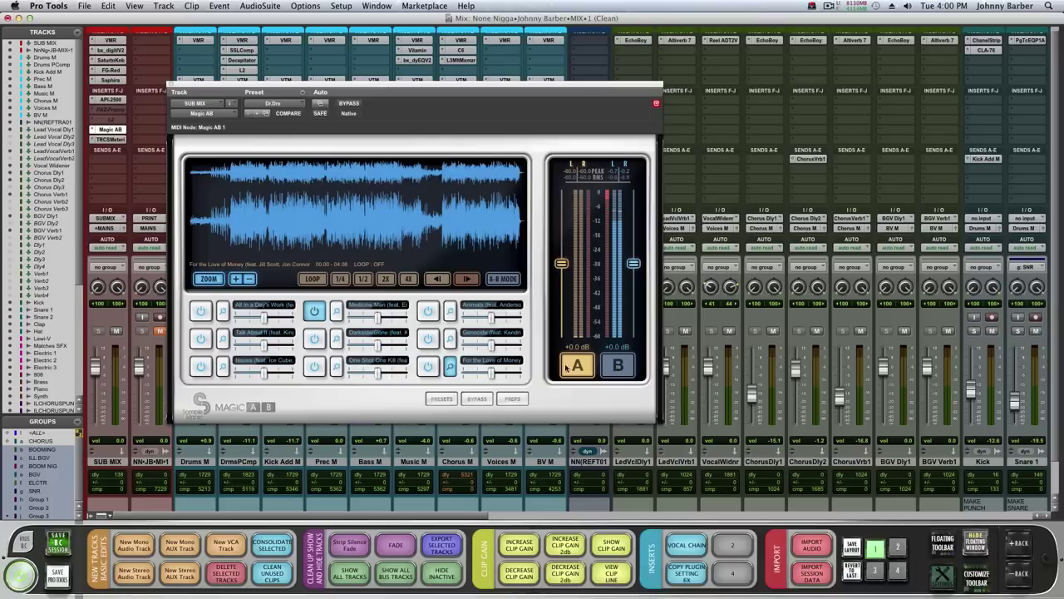
- Reopen the T-RackS meter and compare Magic AB reference B against A, then bring the meter forward
click(113, 141)
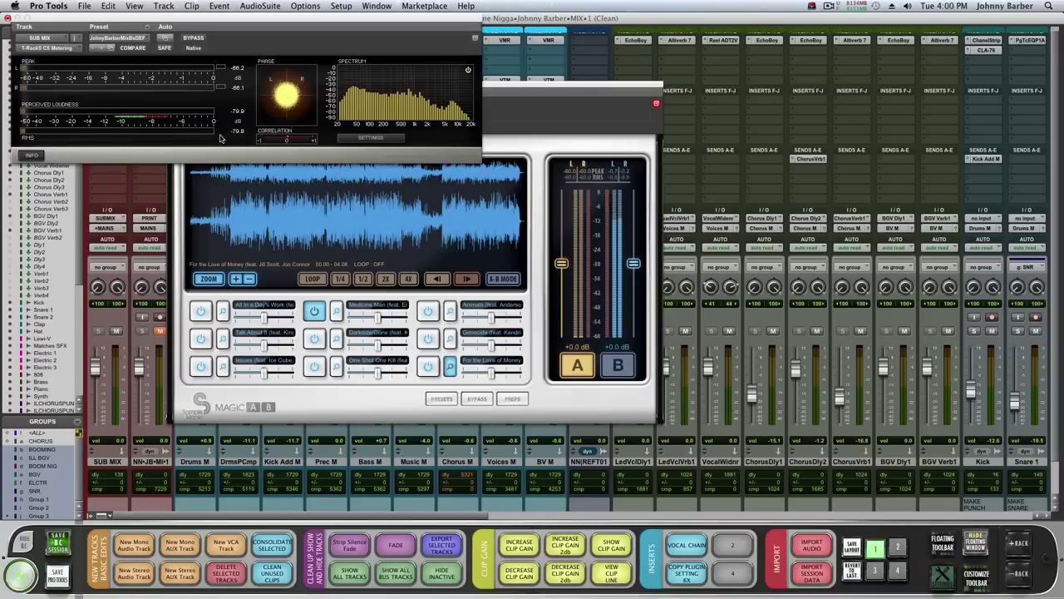
drag(297, 18, 840, 80)
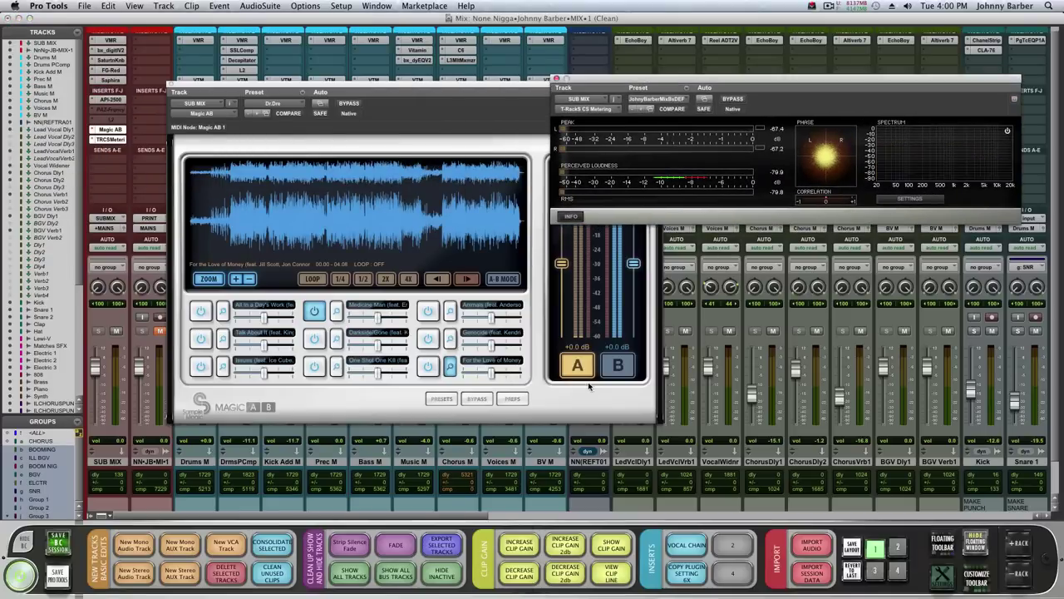
click(618, 365)
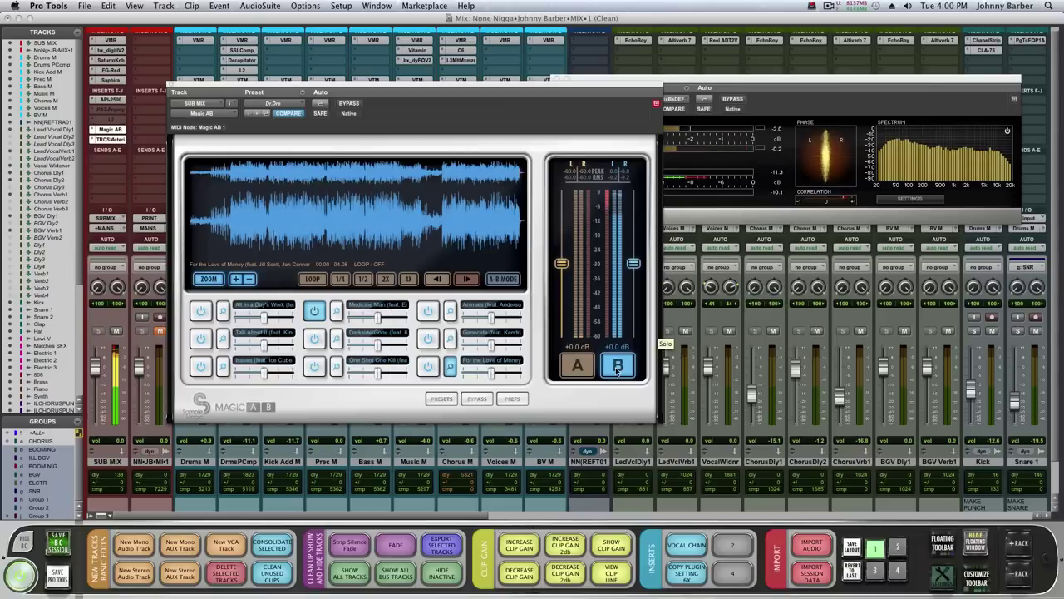
click(575, 366)
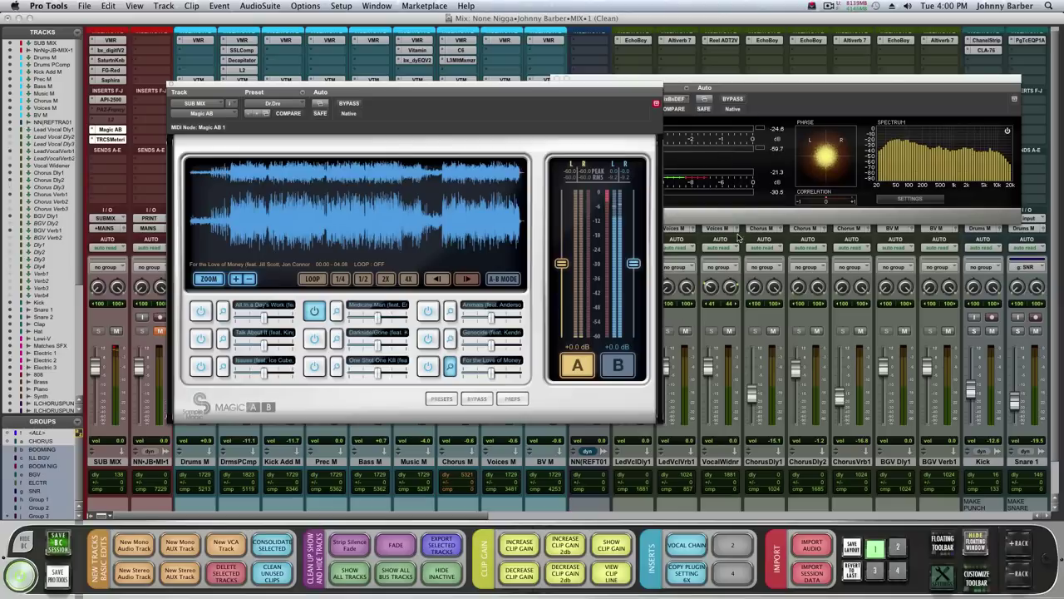
drag(835, 81, 700, 148)
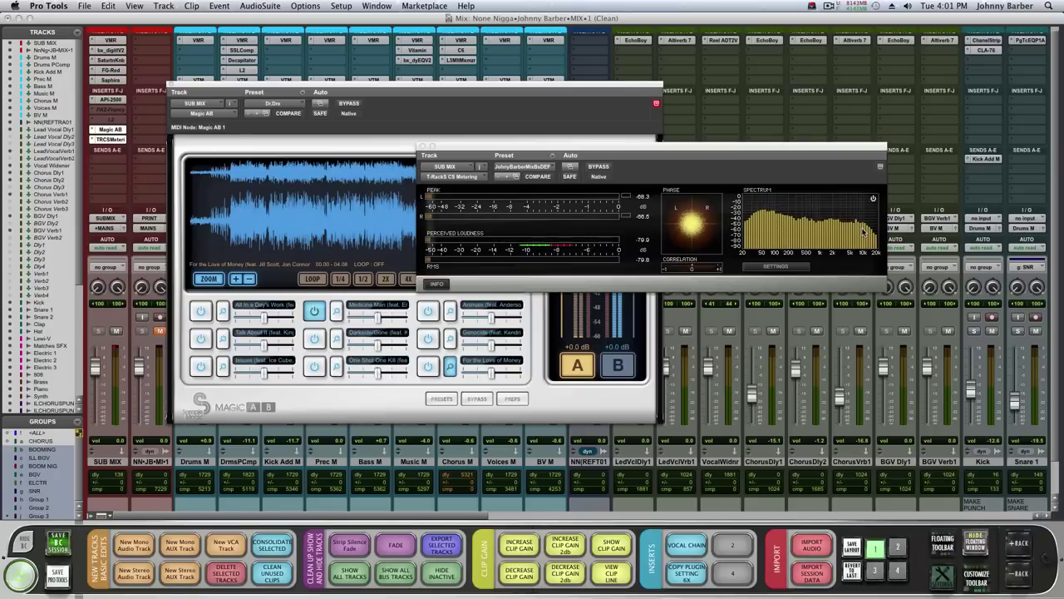
- Change the T-RackS analyzer tilt option and place the meter window at the upper right
click(779, 268)
click(778, 268)
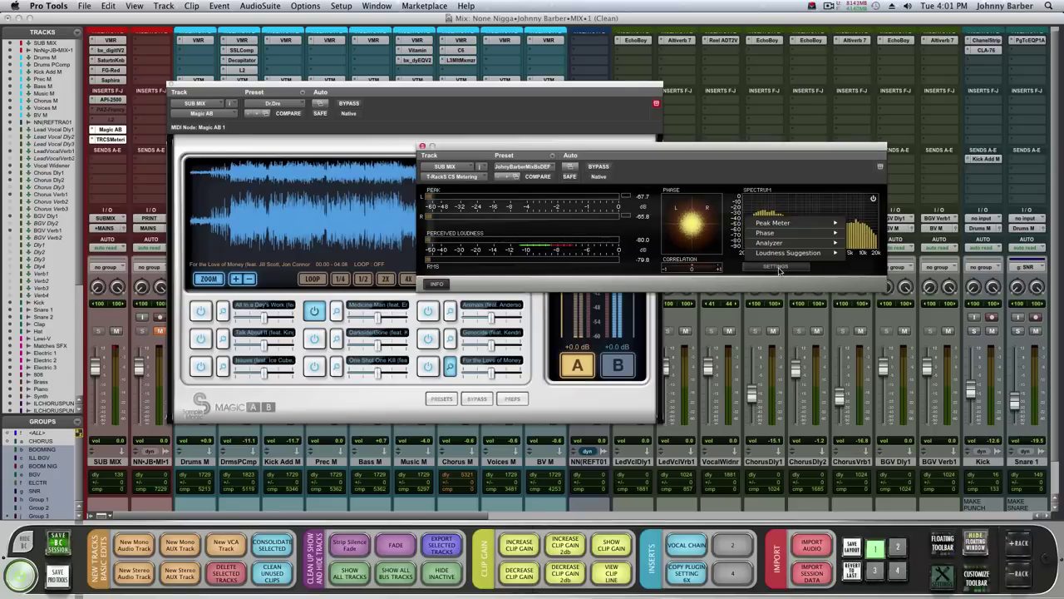
mouse_move(788, 243)
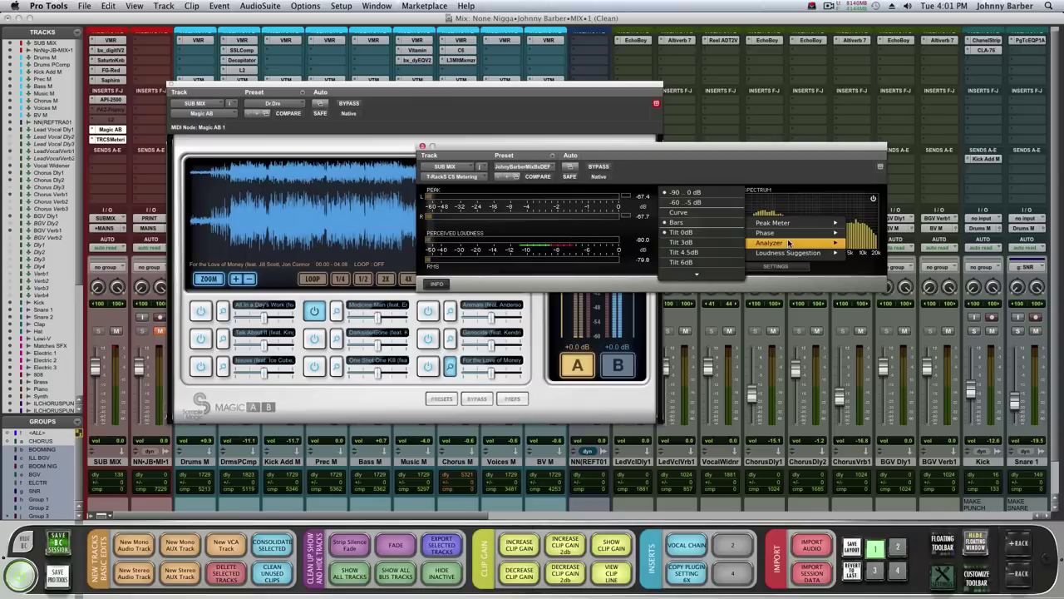
click(711, 248)
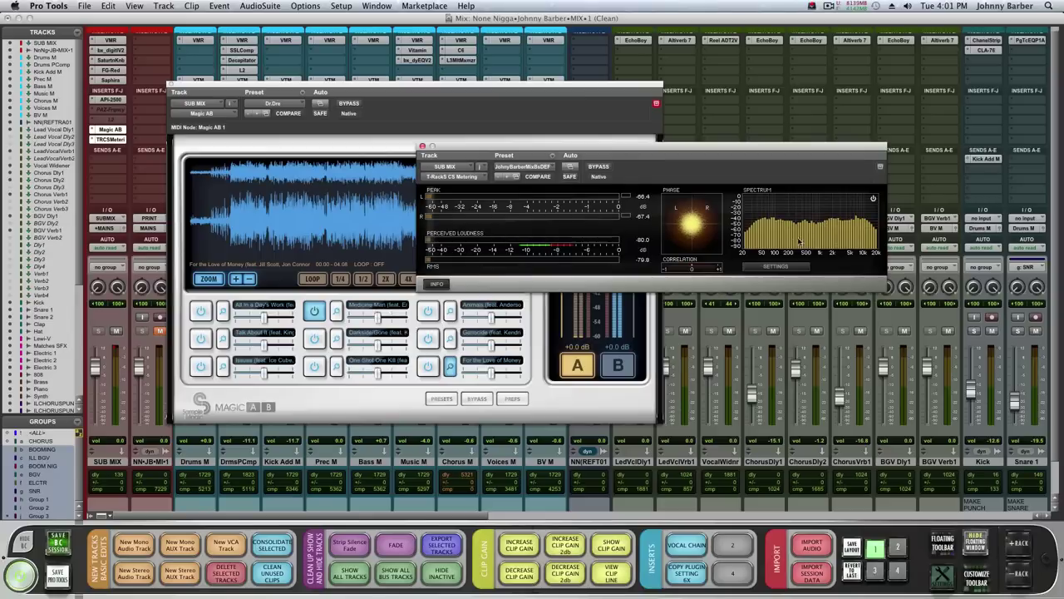
drag(657, 146, 750, 58)
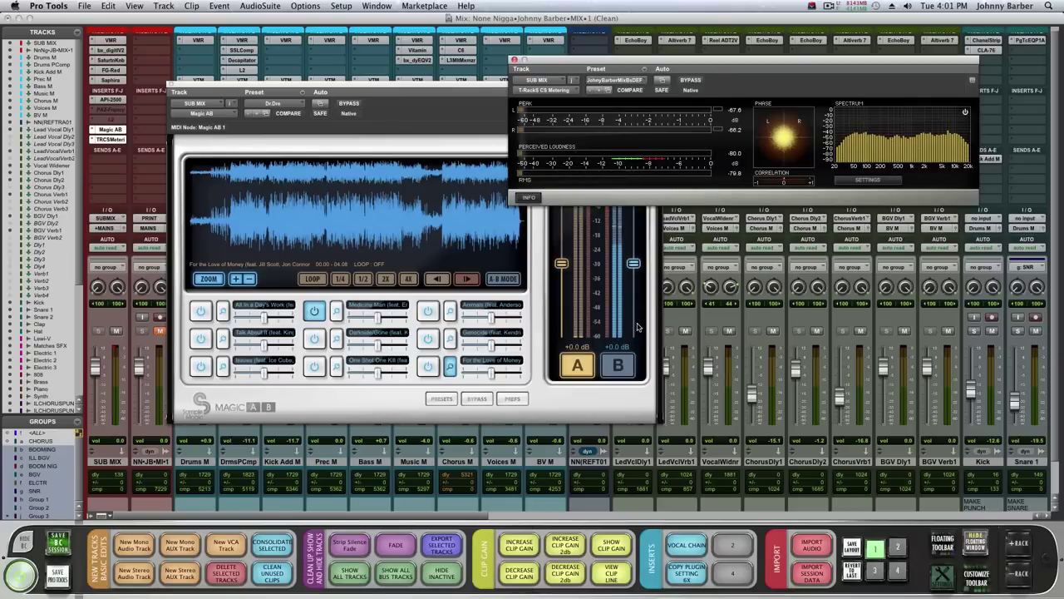
- Close the Magic AB window, focus the T-RackS meter, and mute the Music M track
click(172, 88)
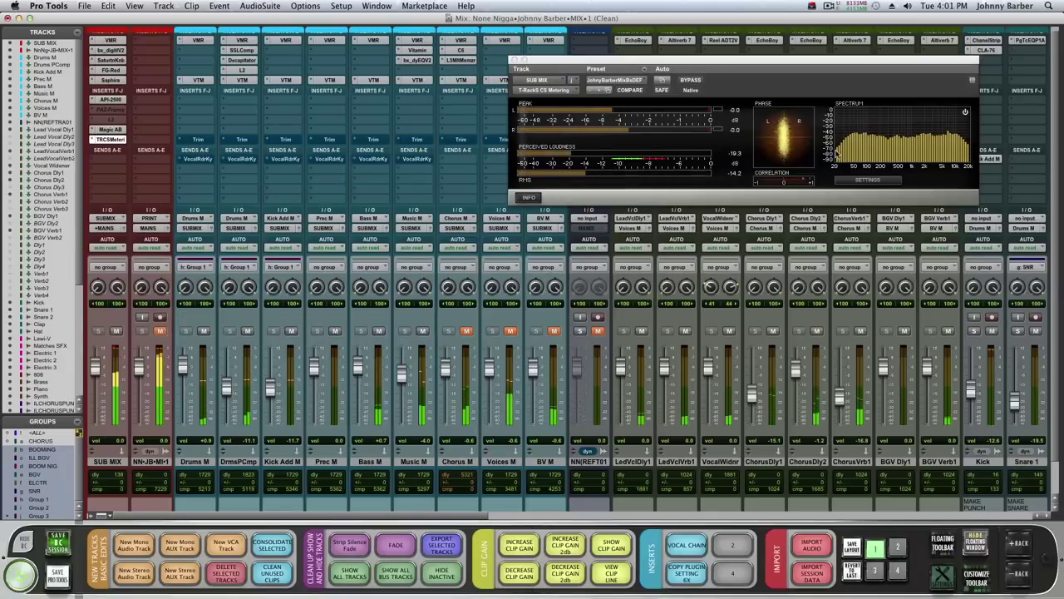
click(842, 153)
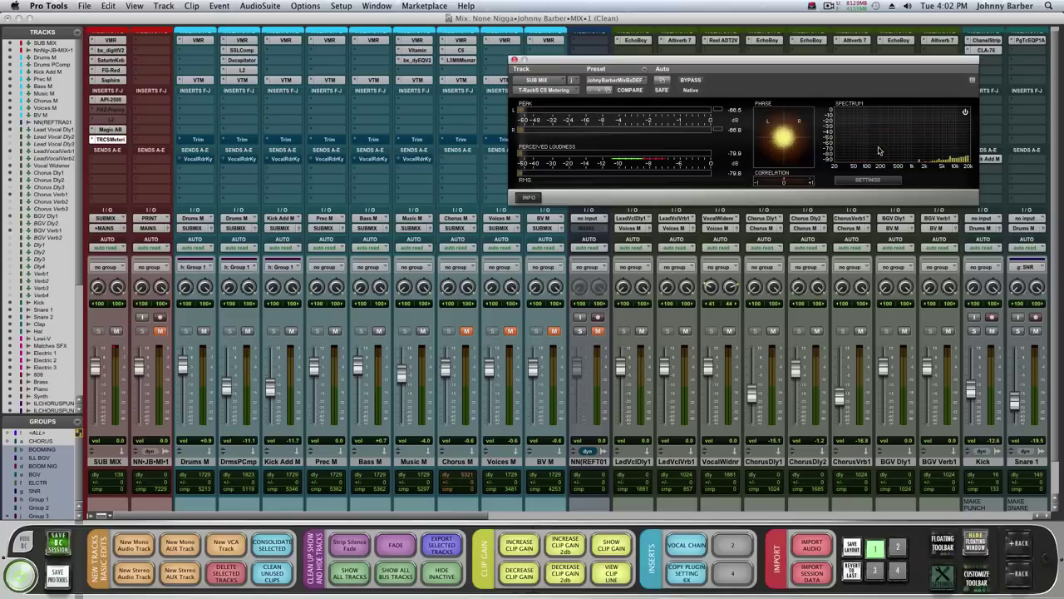
click(423, 331)
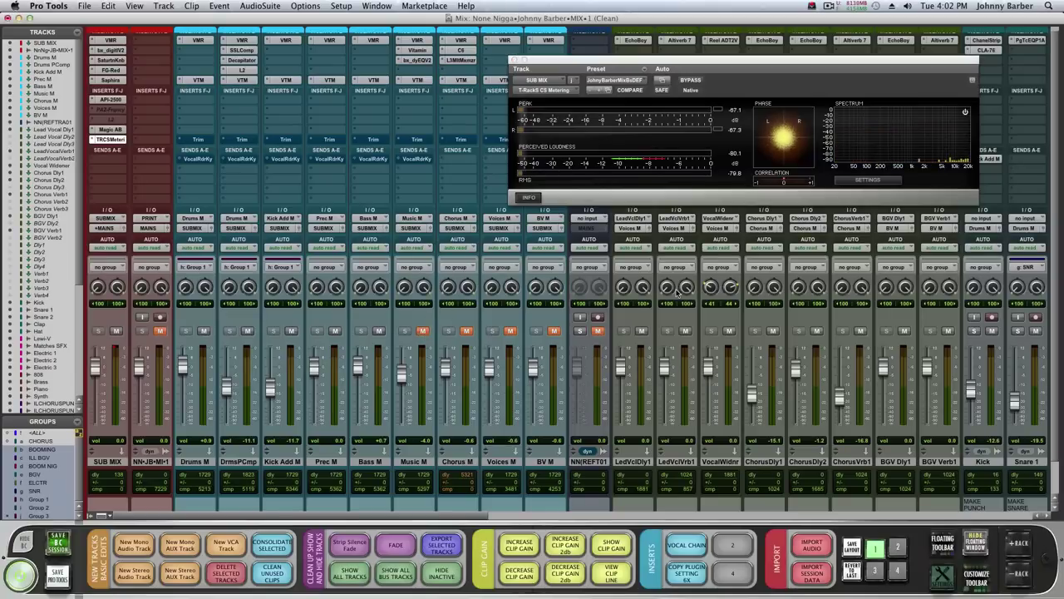
- Review the mixer tracks, then play the mix with Music M muted while watching T-RackS
scroll(863, 316, right, 10)
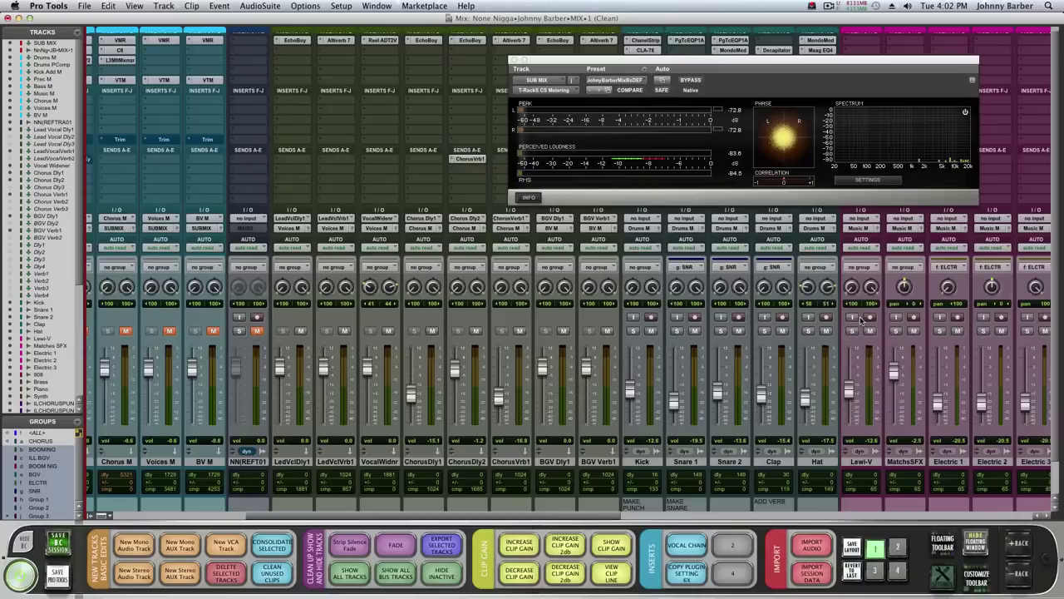
scroll(863, 318, right, 3)
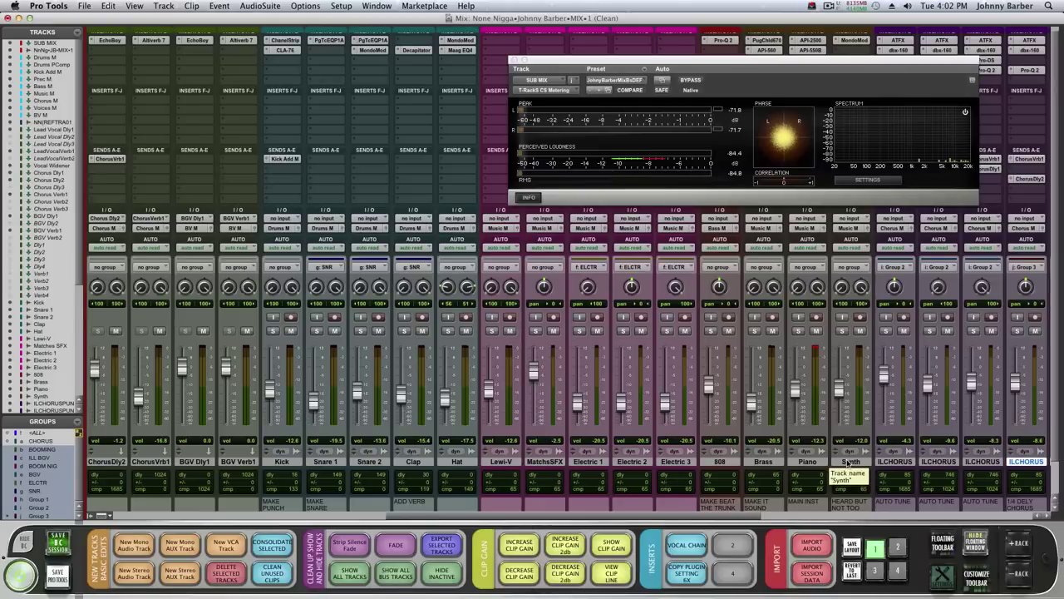
scroll(859, 438, left, 15)
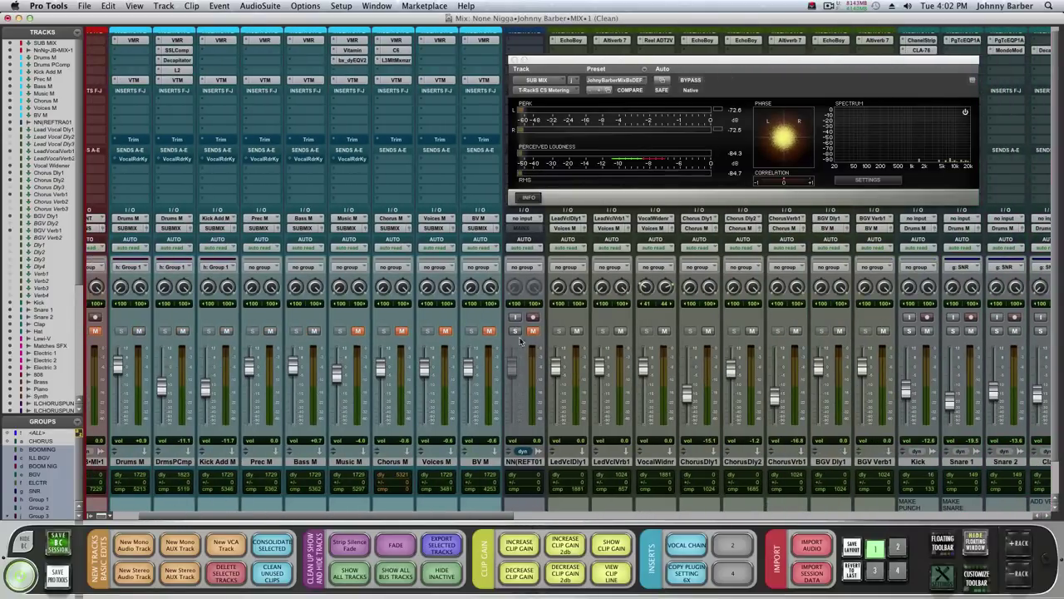
key(space)
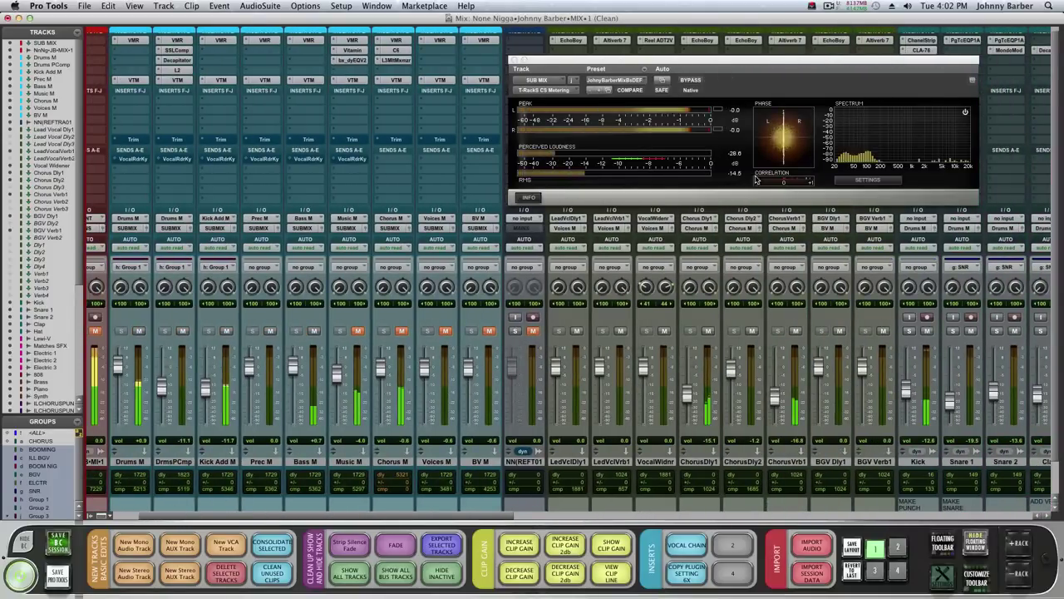
click(912, 164)
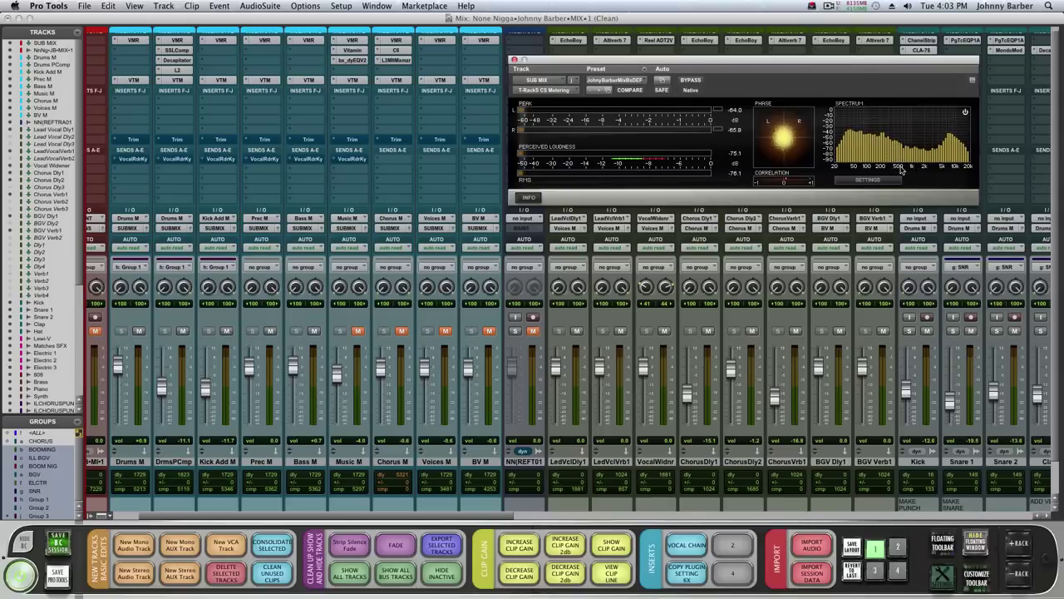
- Unmute Music M, stop playback, and pull the Music M fader down to -11.7 dB
click(360, 332)
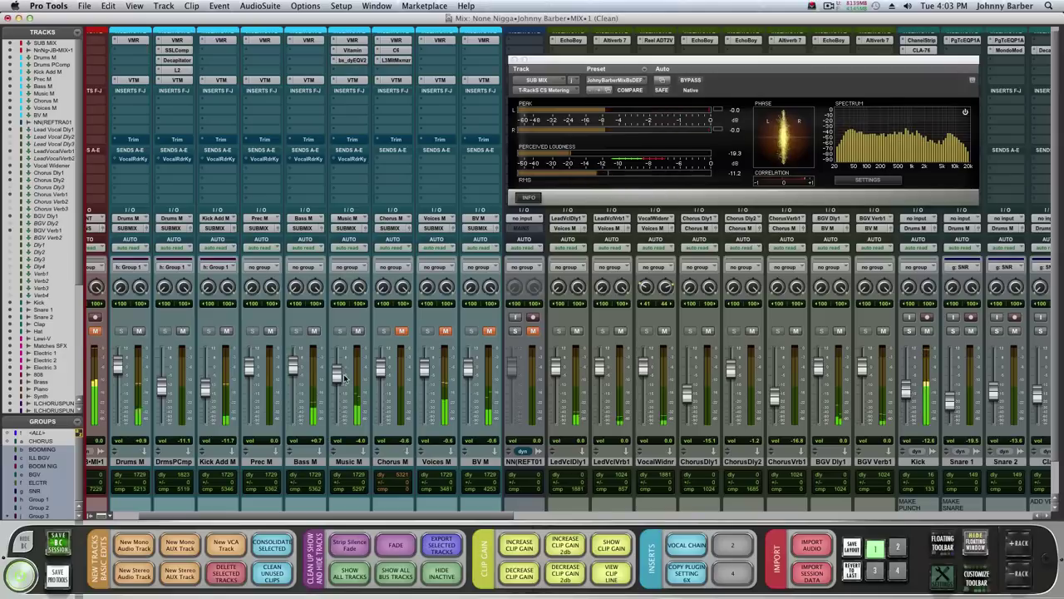
key(space)
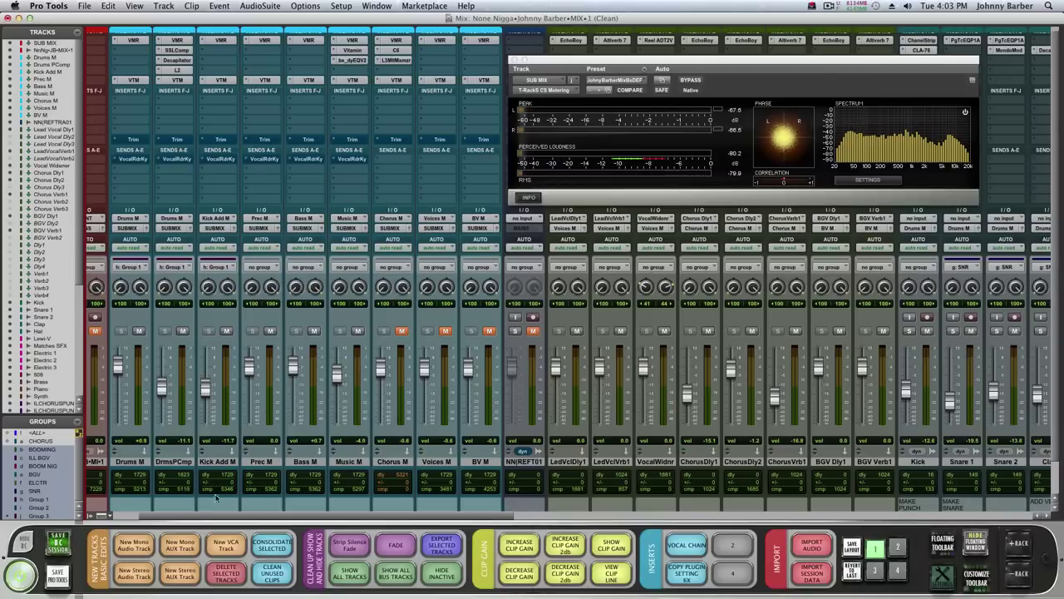
drag(338, 375, 337, 383)
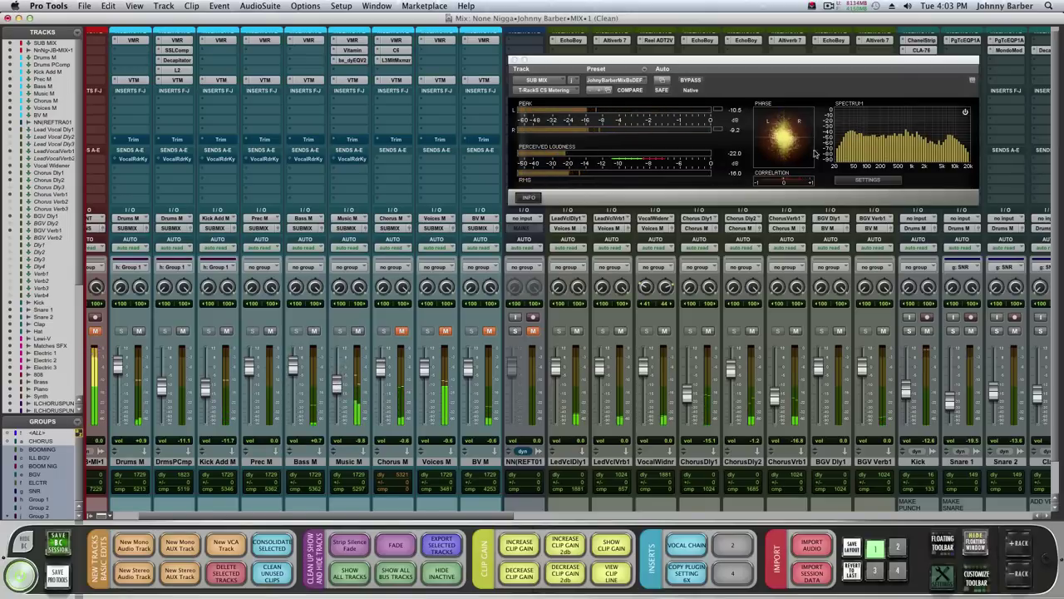
click(908, 135)
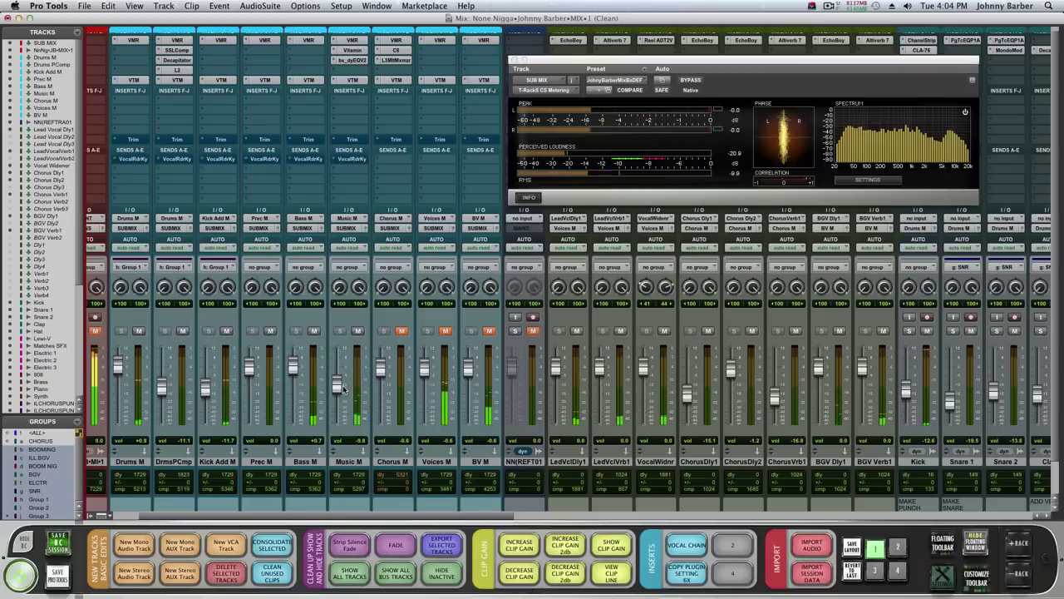
drag(337, 384, 337, 397)
click(912, 148)
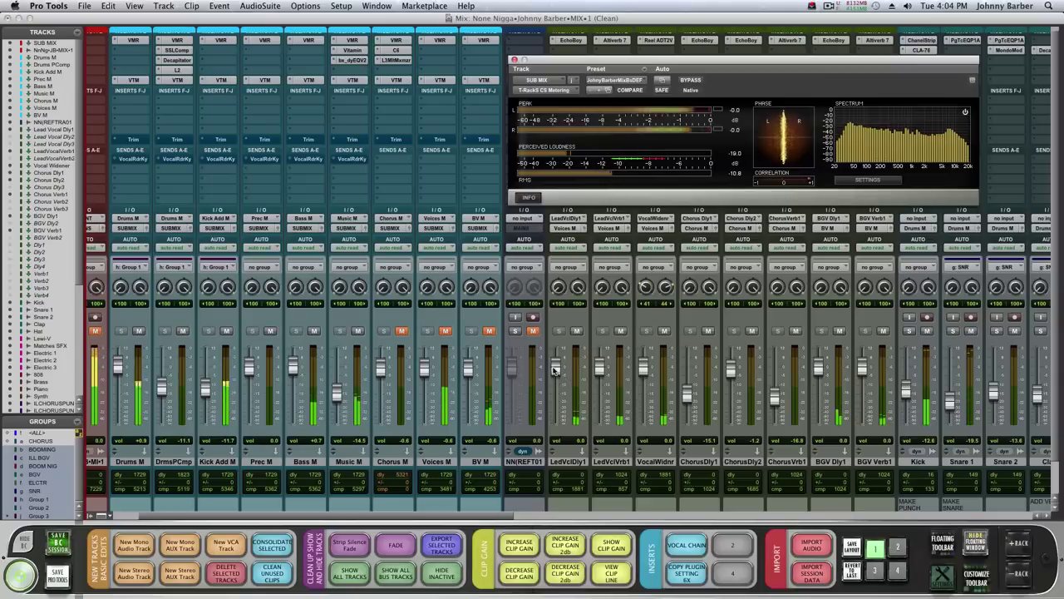
- Set the Music M submix fader to about -6.4 dB
scroll(558, 371, right, 10)
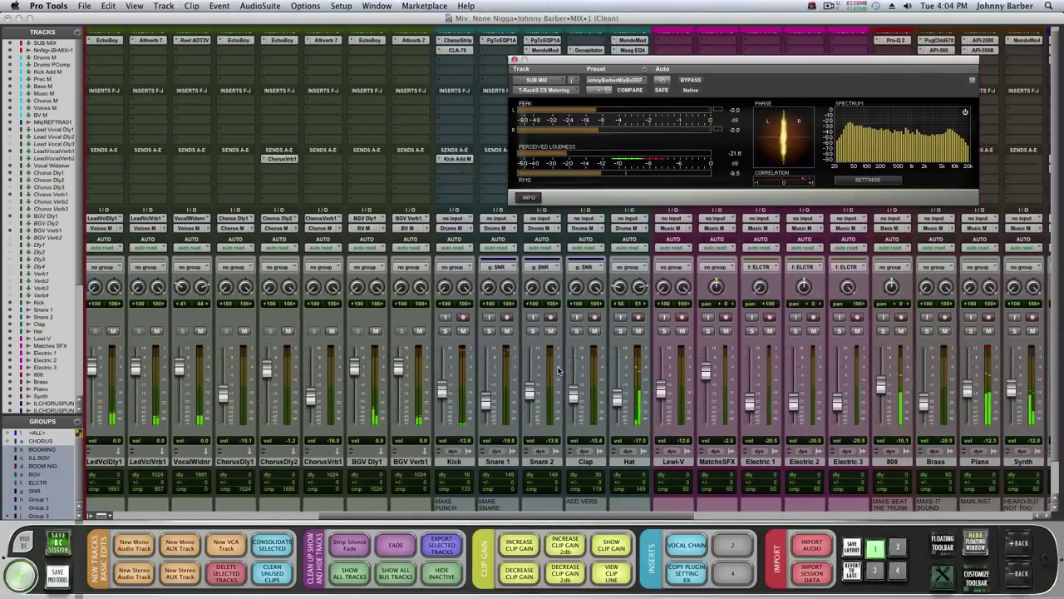
scroll(559, 371, right, 2)
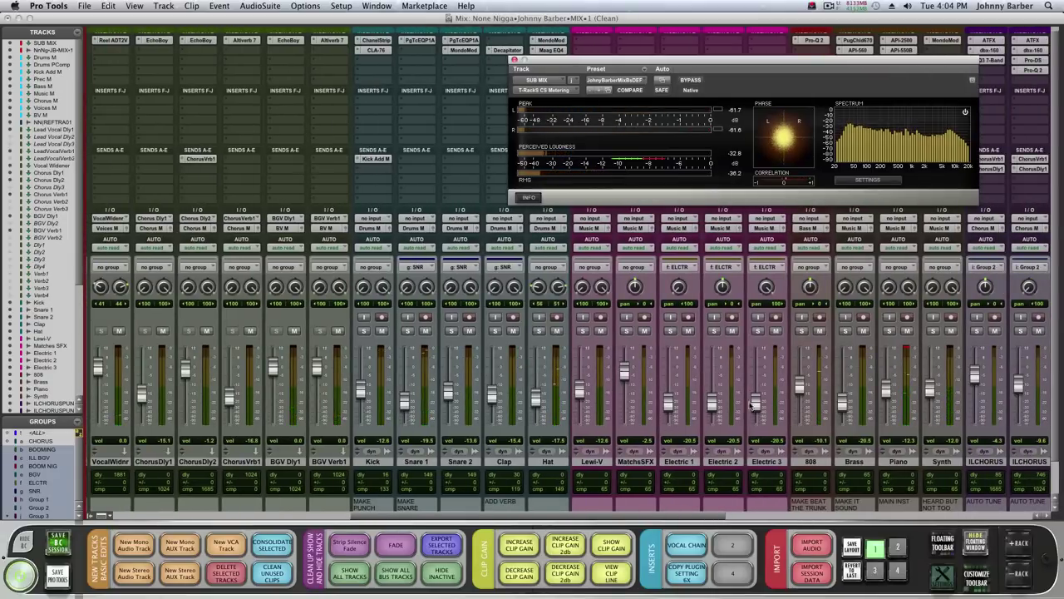
scroll(754, 405, left, 5)
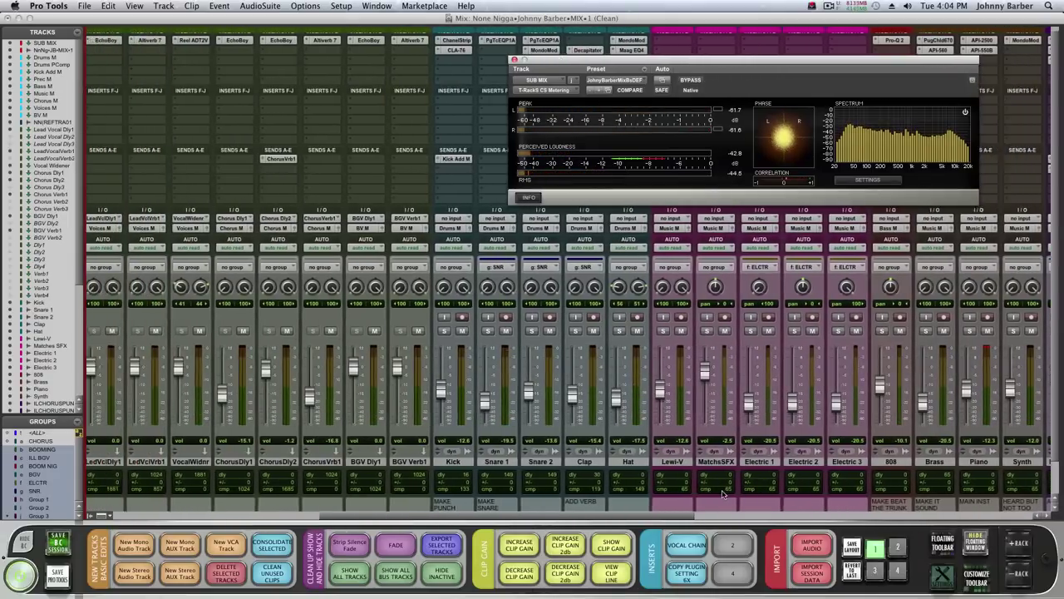
scroll(720, 501, left, 4)
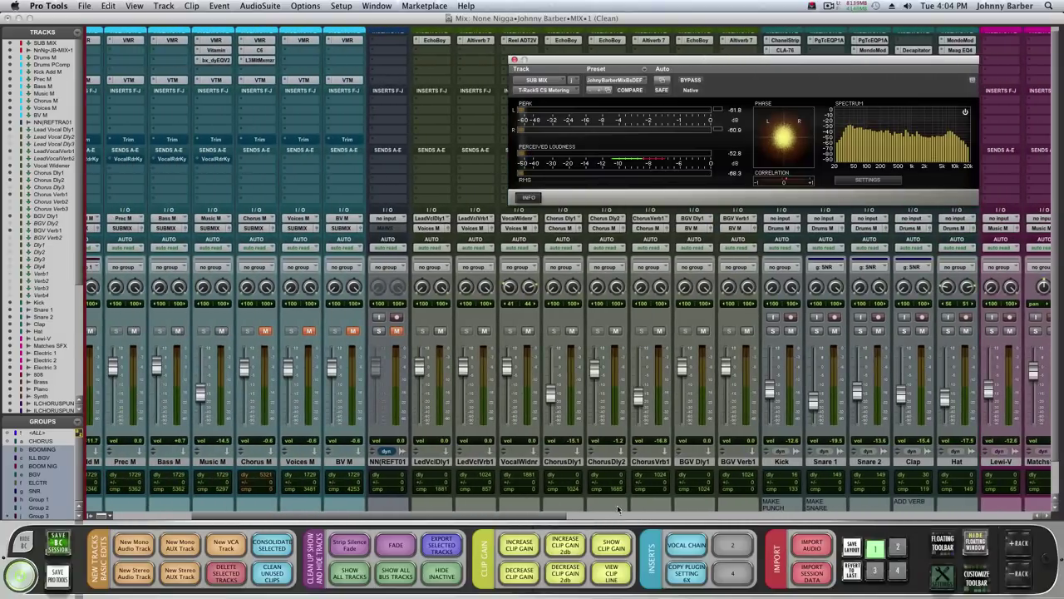
drag(200, 388, 202, 391)
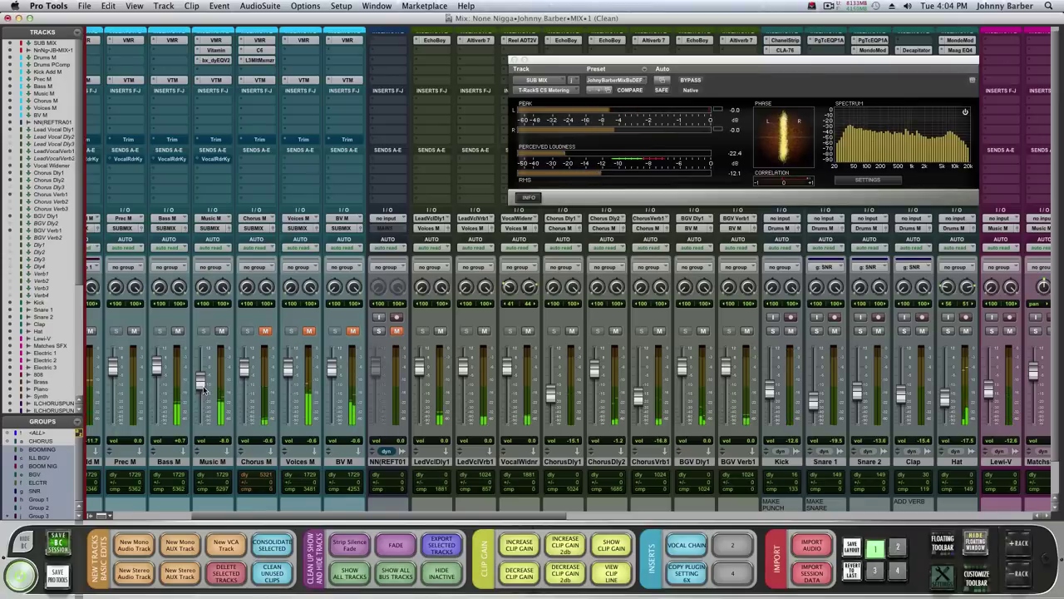
drag(204, 391, 205, 388)
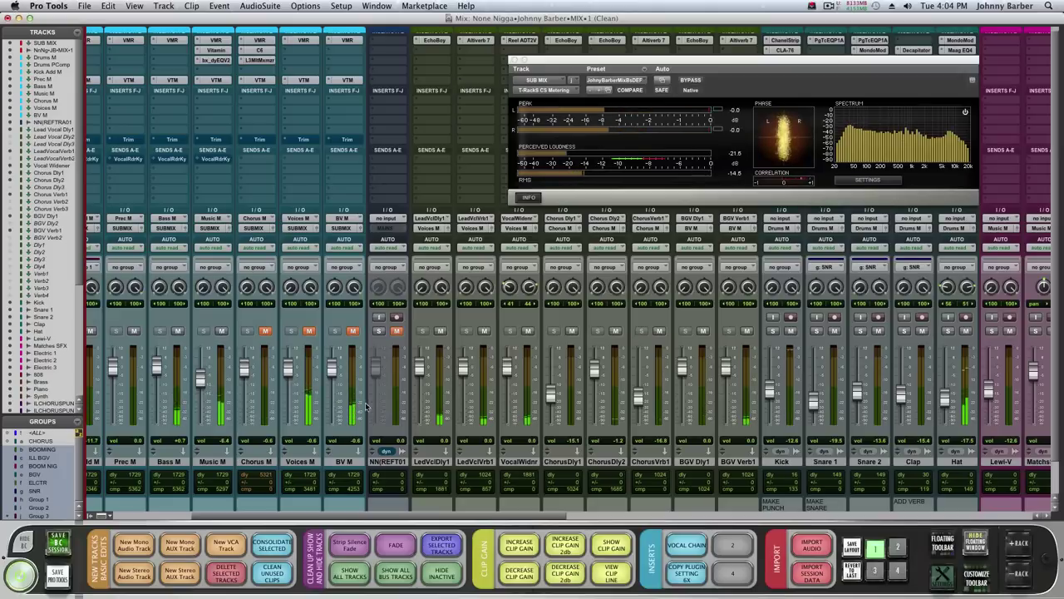
scroll(410, 373, right, 5)
scroll(410, 374, right, 10)
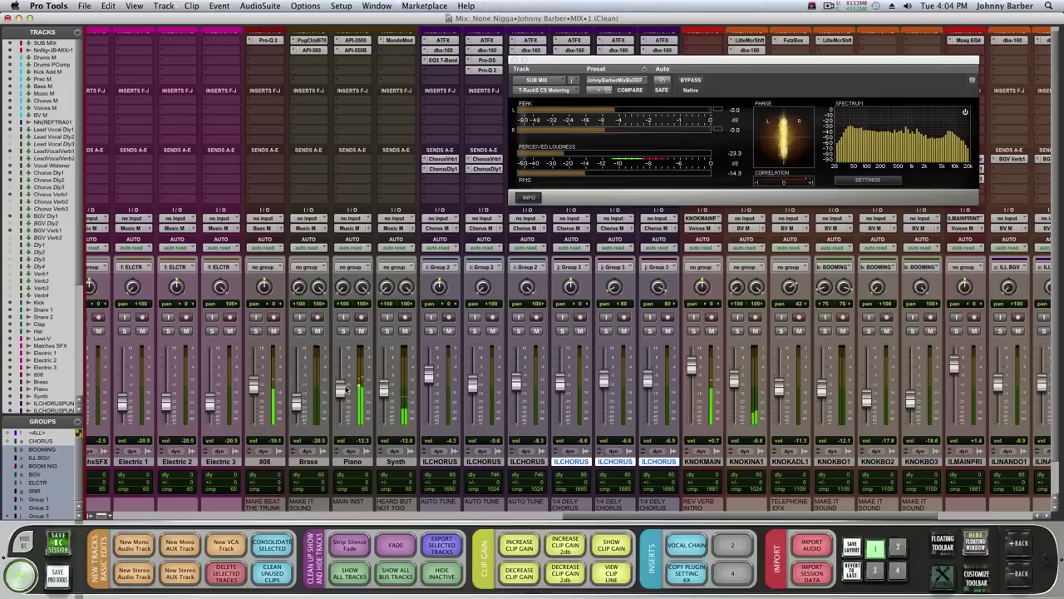
- Solo the Synth track and bring the T-RackS meter forward
click(388, 331)
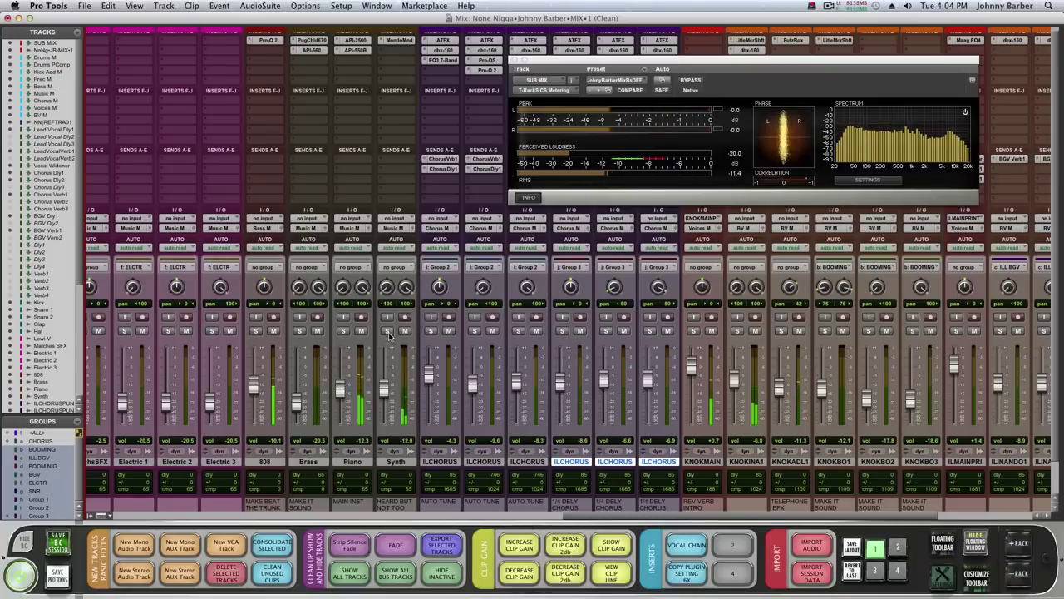
click(912, 163)
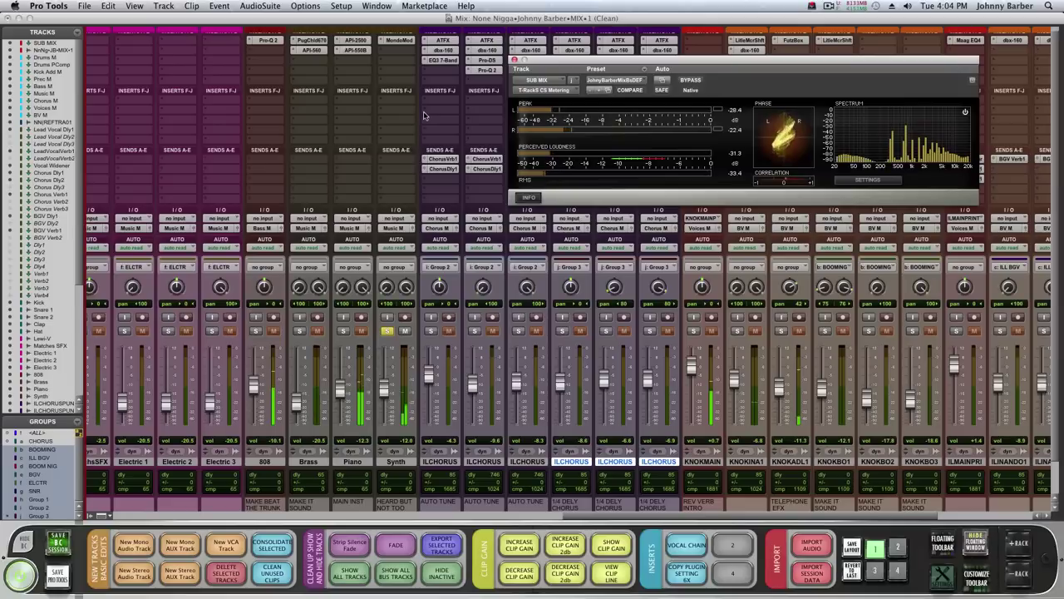
- Insert FabFilter Pro-Q 2 (stereo) from the multichannel FabFilter plug-ins onto the Synth track
click(396, 54)
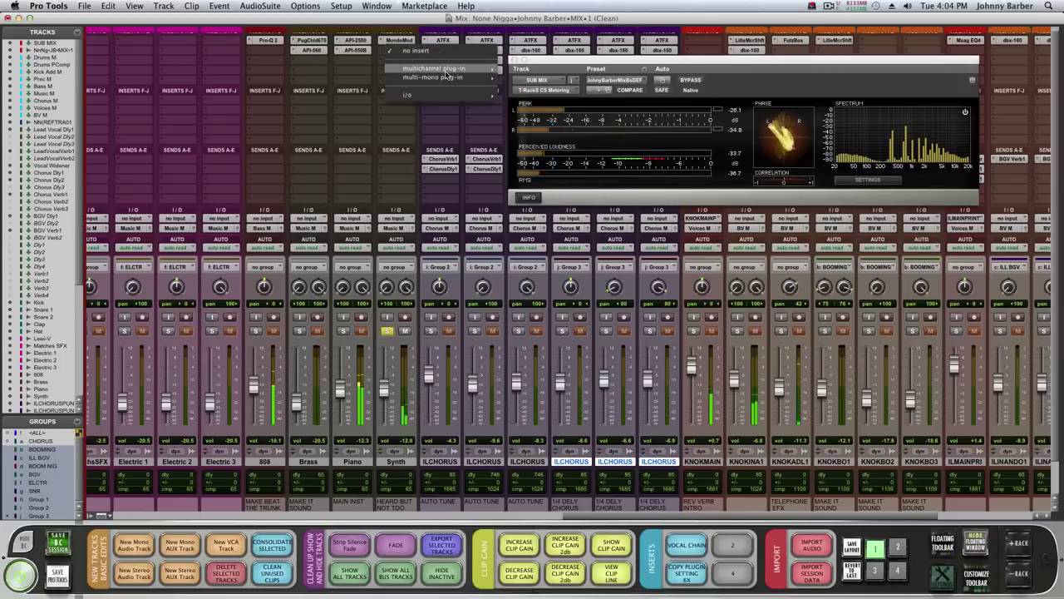
mouse_move(449, 70)
mouse_move(530, 79)
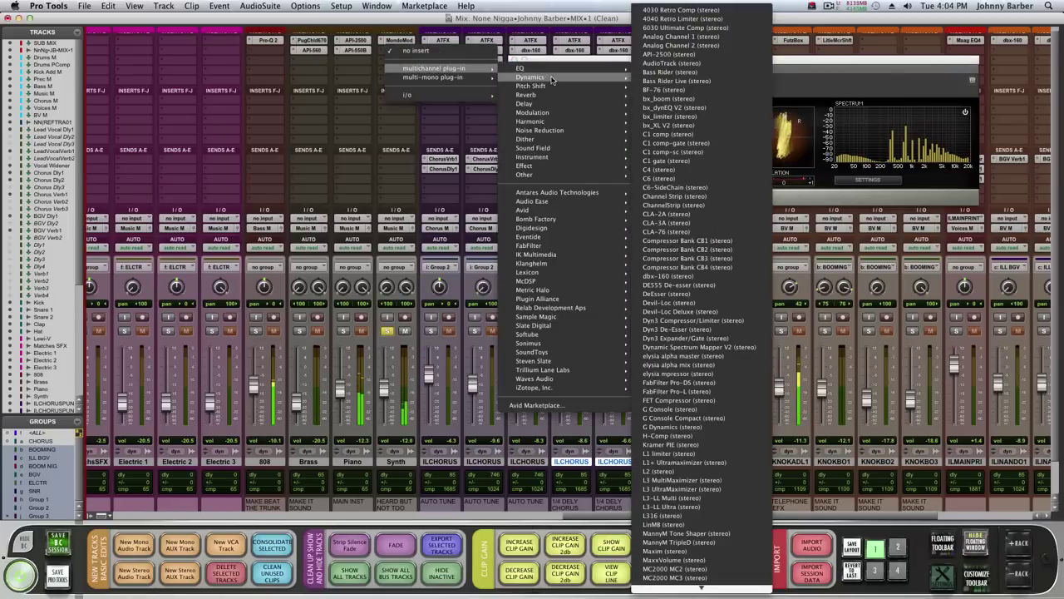
mouse_move(580, 70)
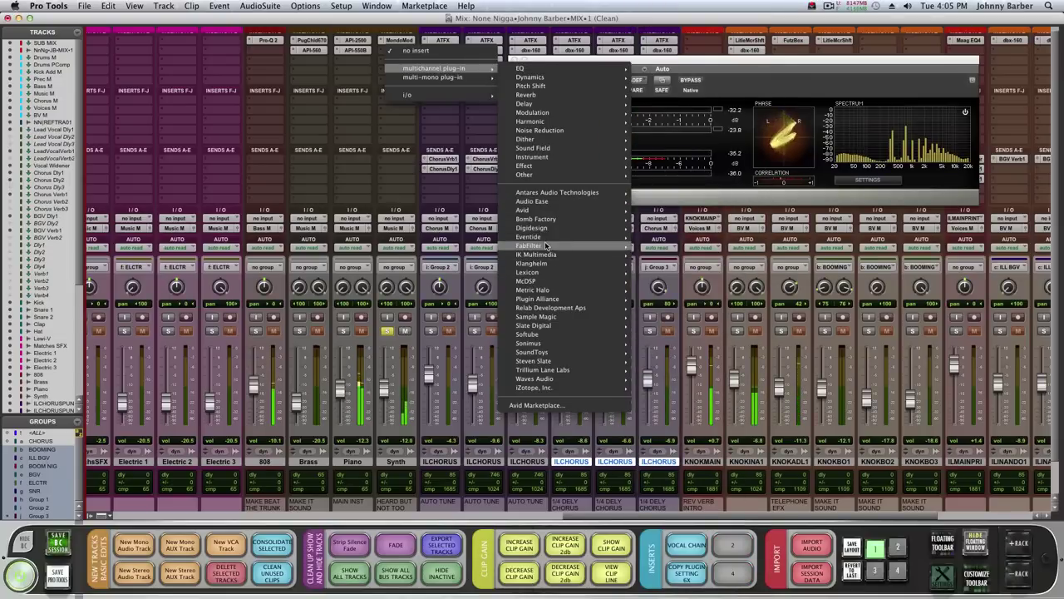
mouse_move(583, 246)
click(680, 263)
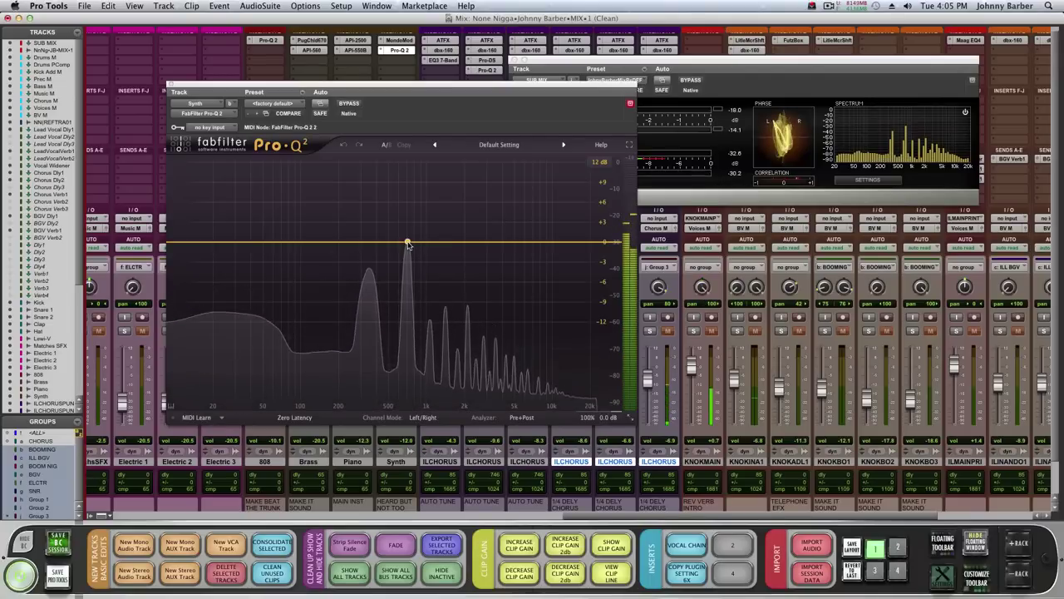
- Add a Pro-Q 2 bell band near 695 Hz, cut it about 6 dB, and set Q to 5.29
click(407, 243)
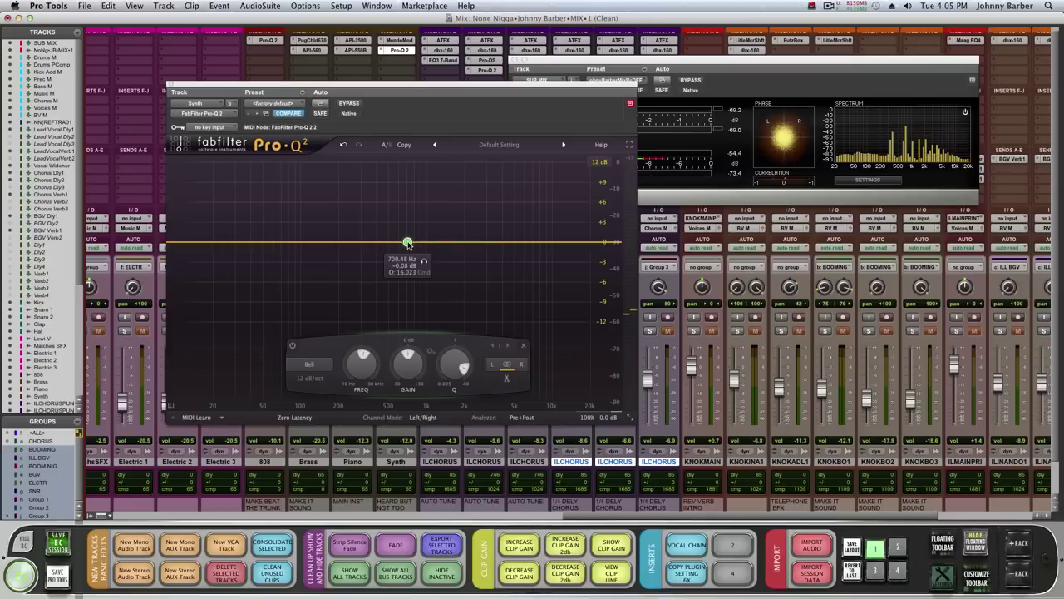
drag(407, 243, 408, 284)
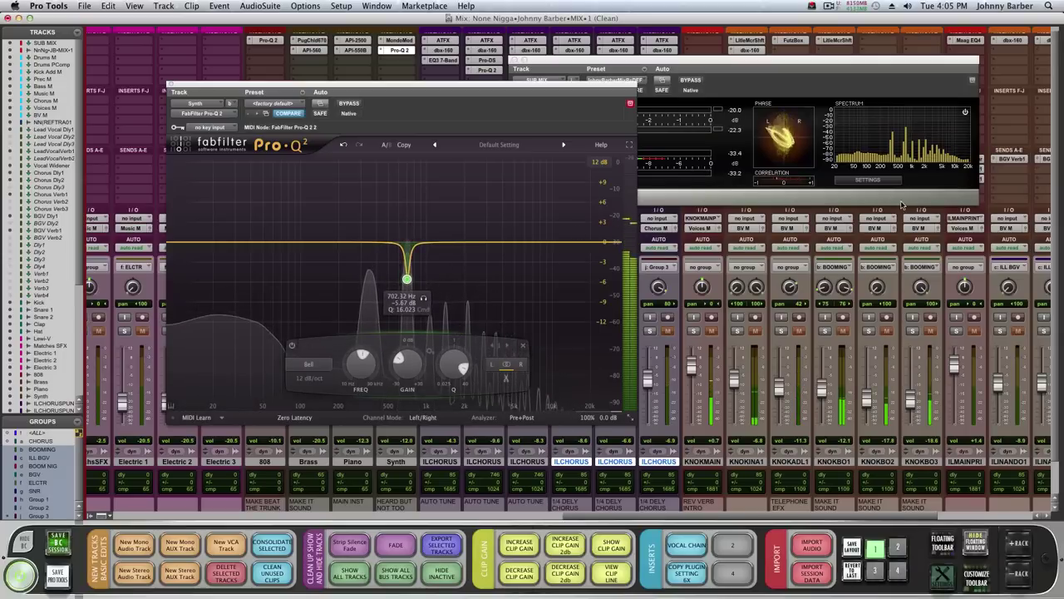
click(907, 156)
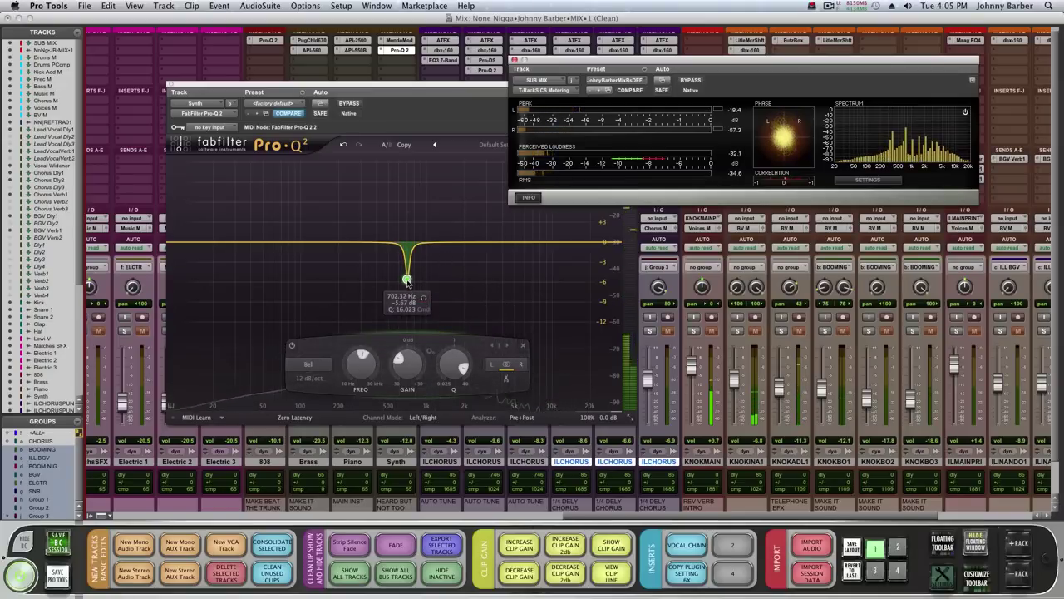
drag(408, 294, 407, 300)
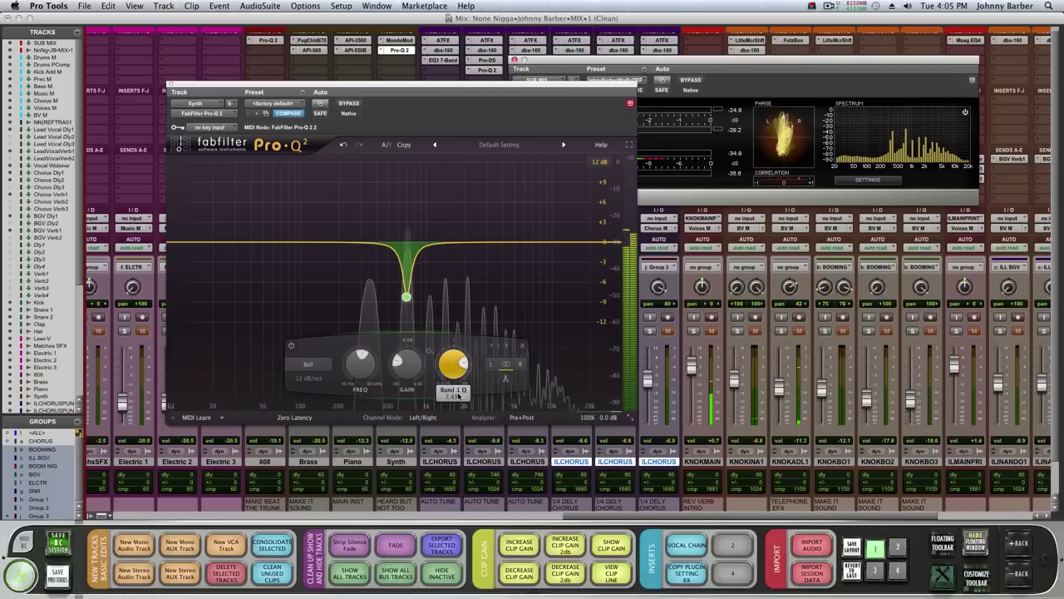
drag(459, 401, 456, 415)
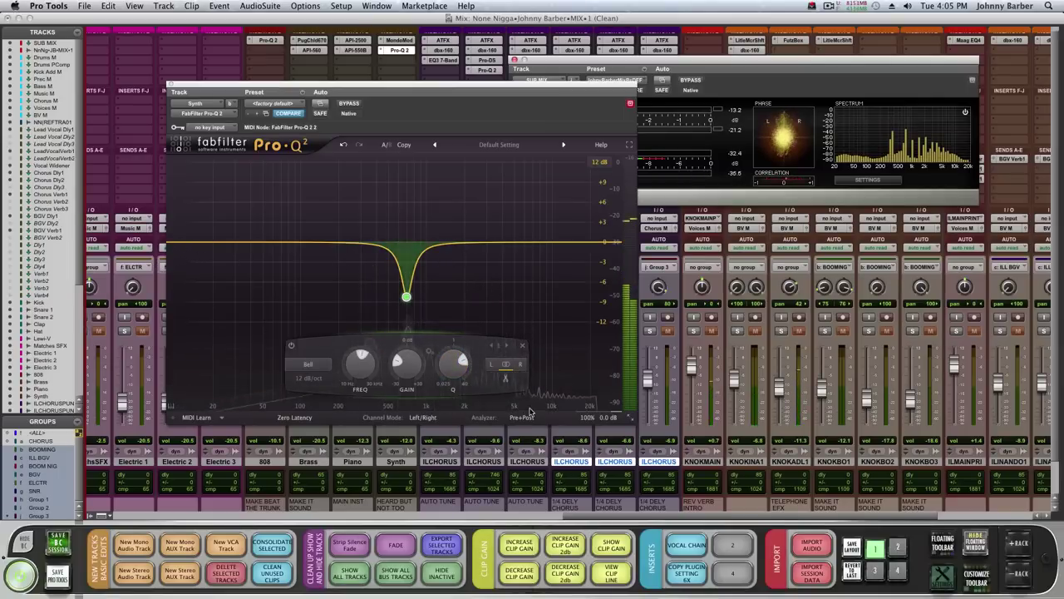
drag(449, 88, 752, 34)
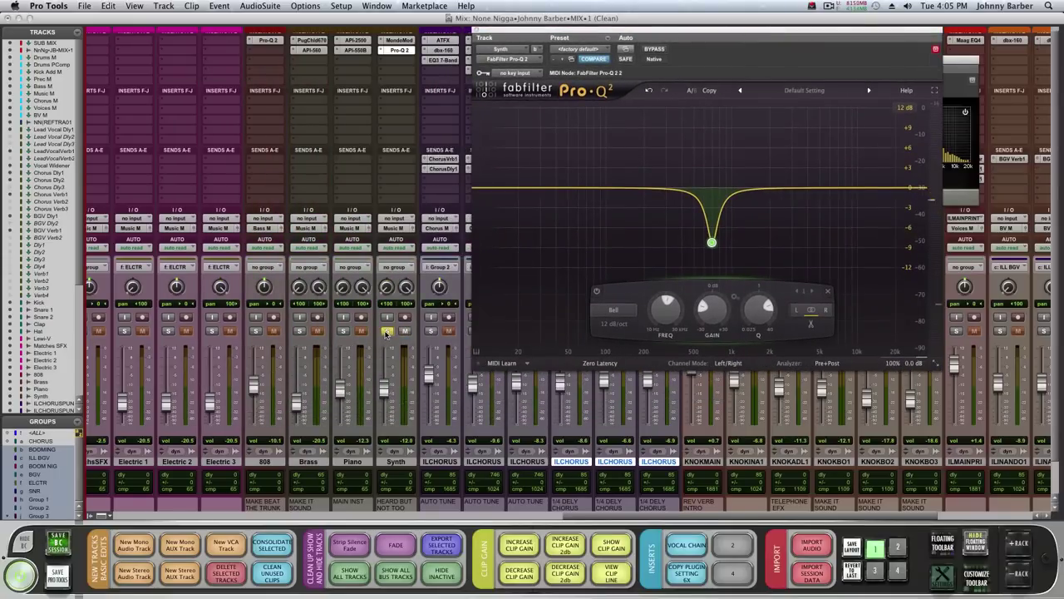
- Unsolo the Synth and deepen its 695 Hz Pro-Q 2 bell cut to about -11 dB
click(386, 331)
drag(755, 31, 480, 56)
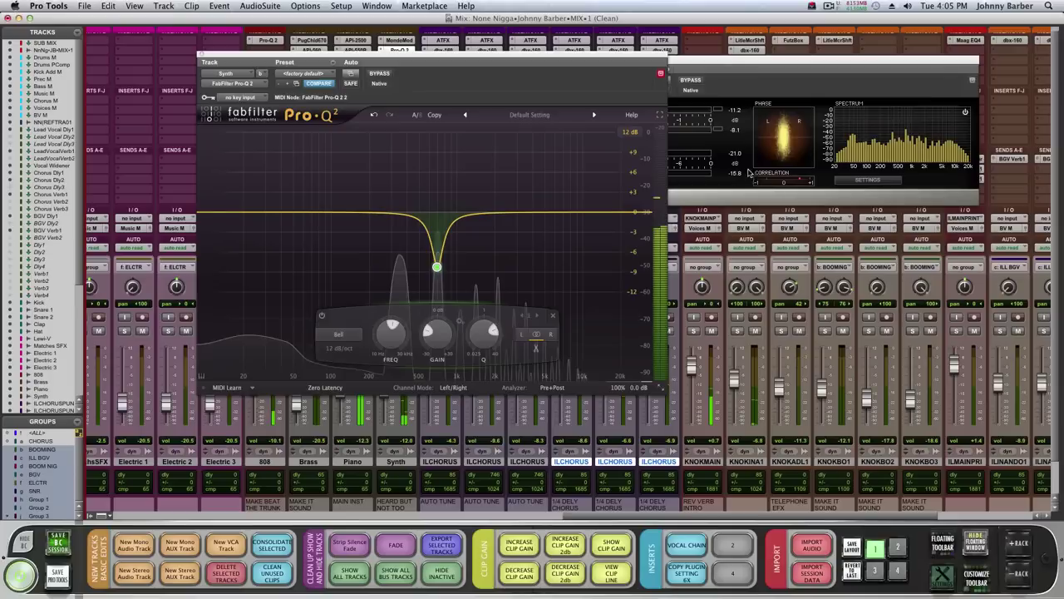
click(922, 163)
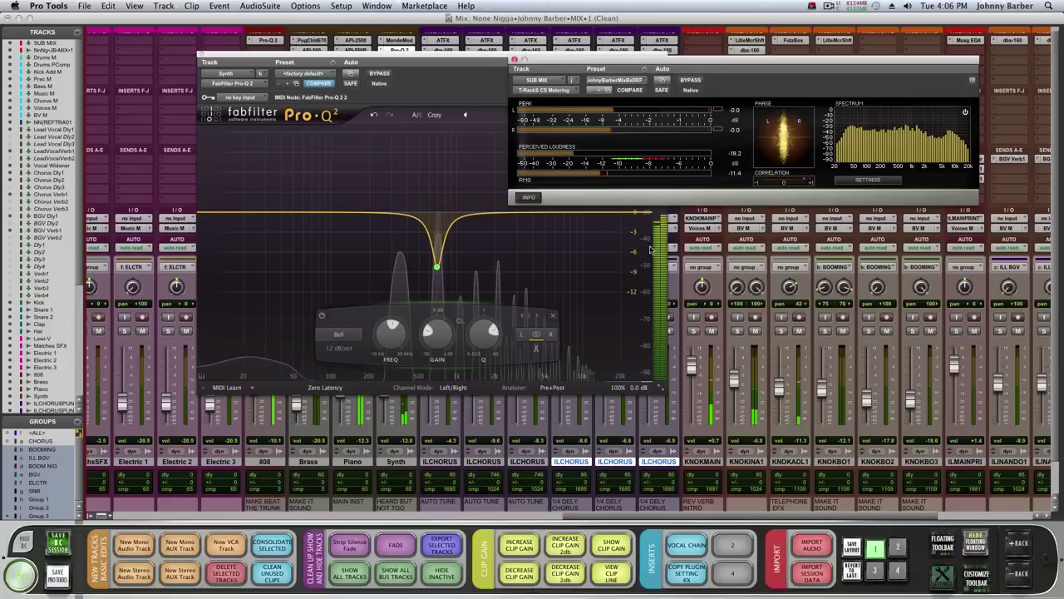
mouse_move(438, 271)
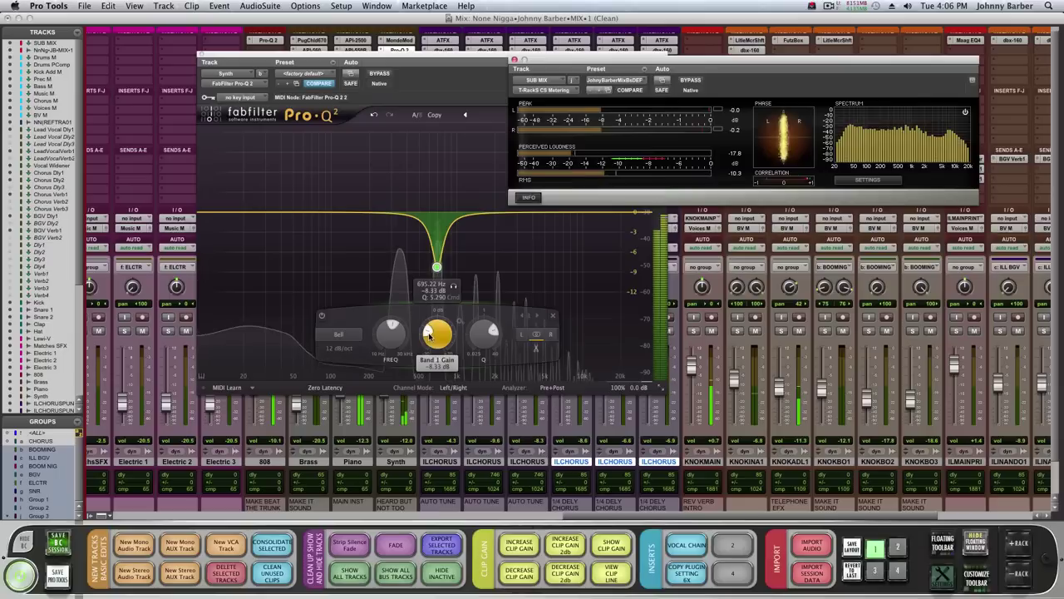
drag(424, 333, 429, 336)
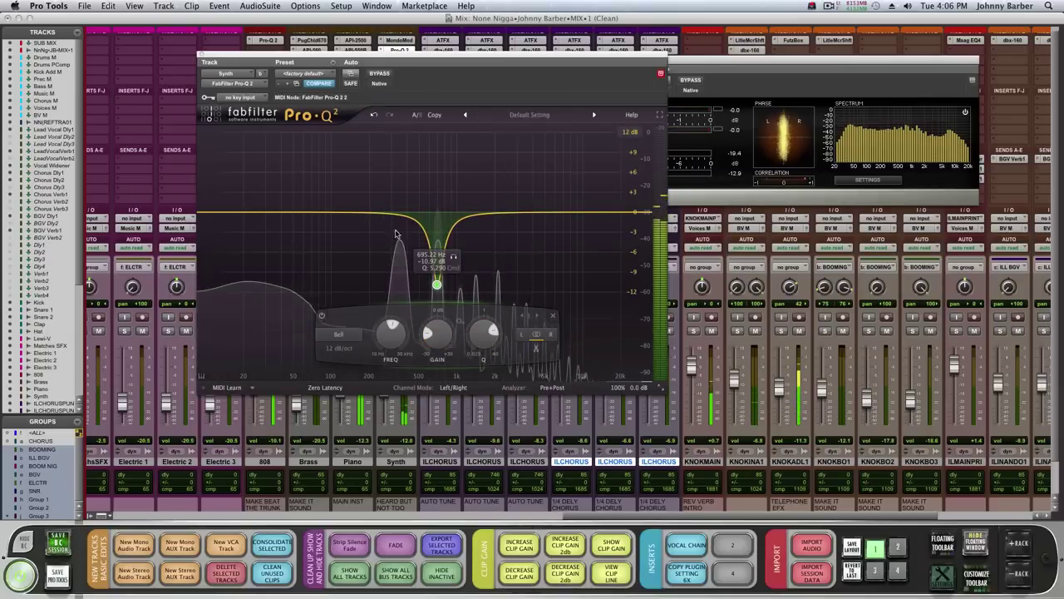
- Add an 18 dB/oct low cut at about 203 Hz, then stop playback and close Pro-Q 2
click(219, 215)
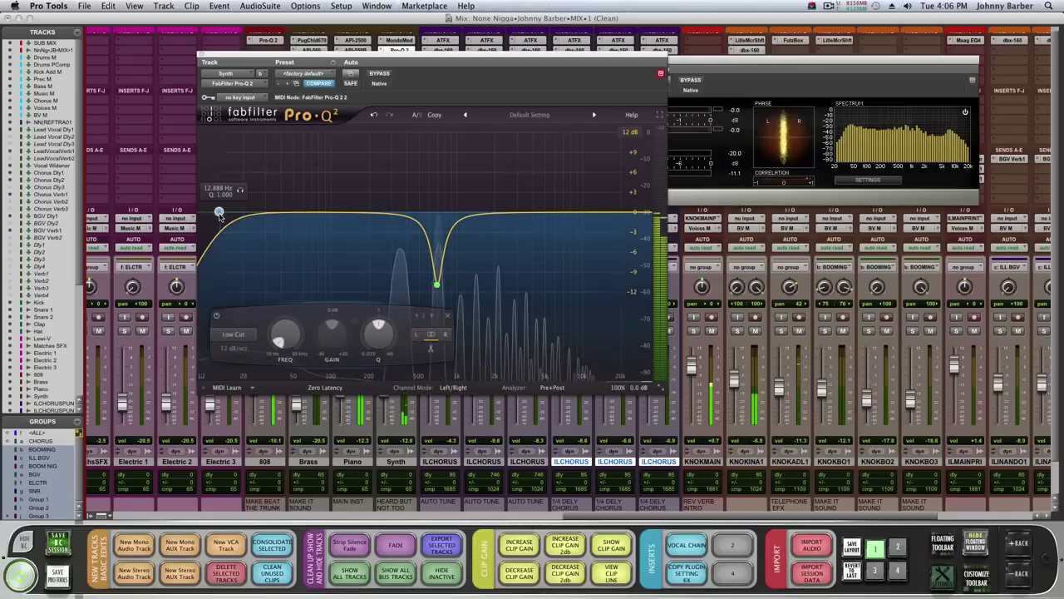
click(234, 348)
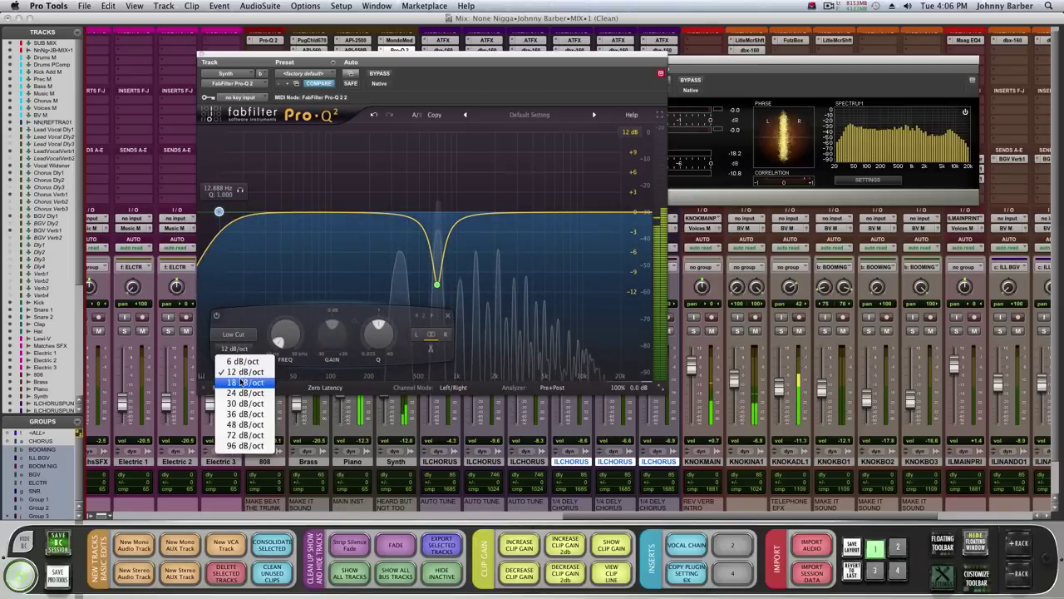
click(245, 381)
drag(277, 339, 280, 325)
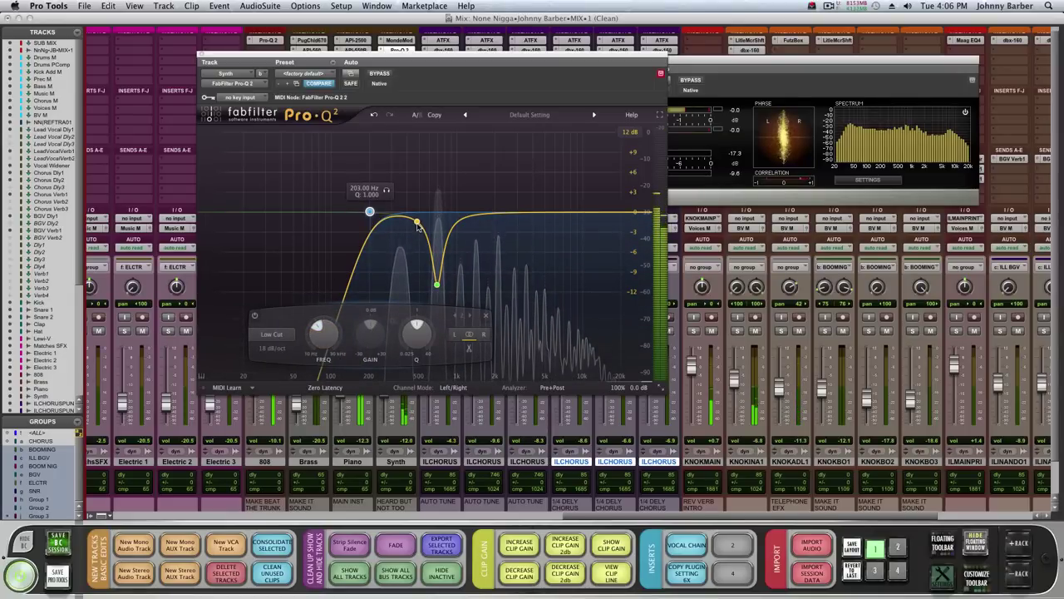
key(space)
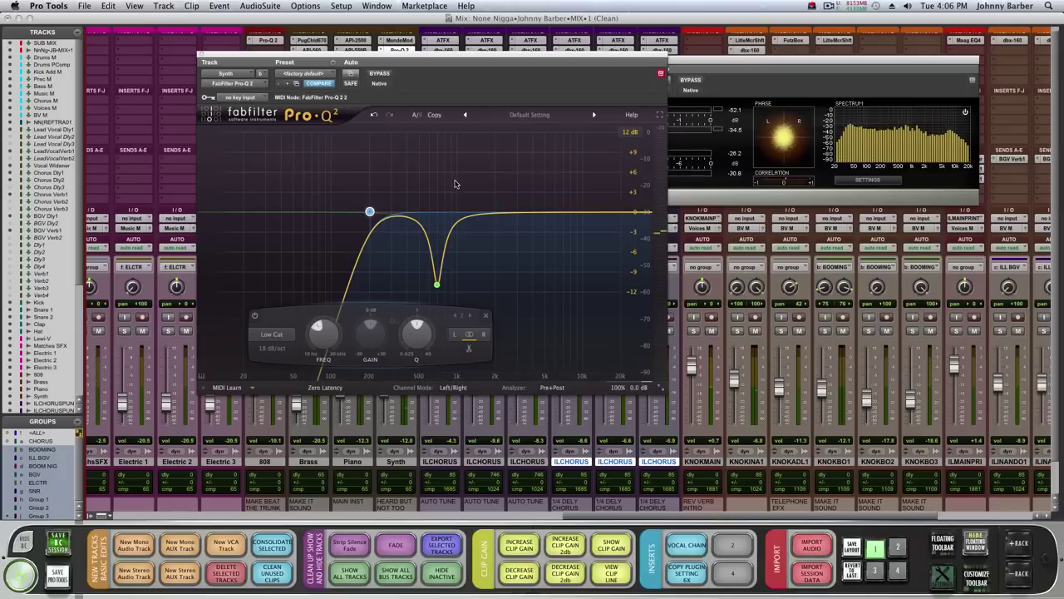
click(201, 57)
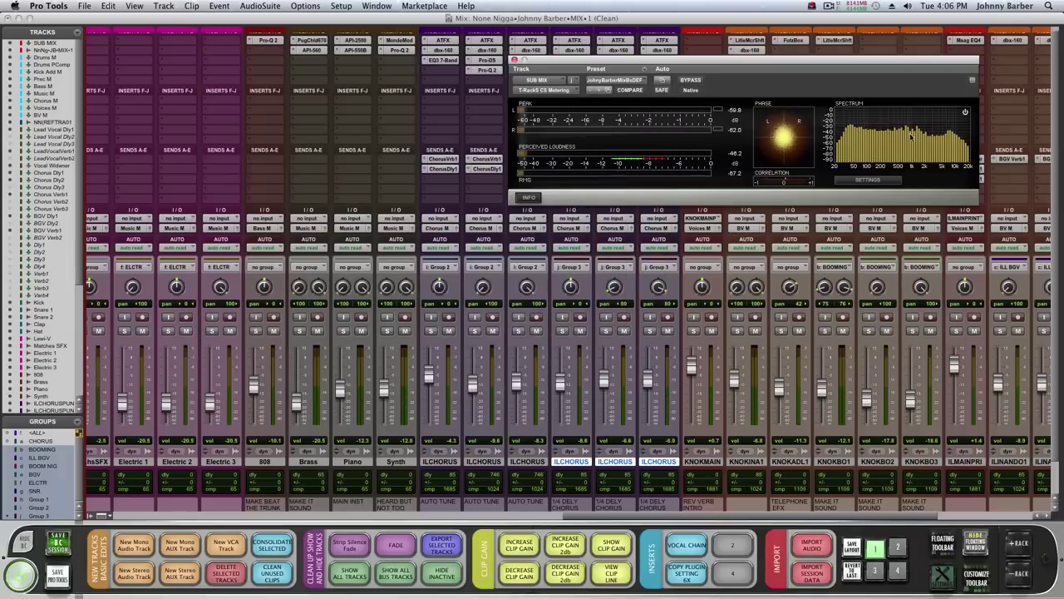